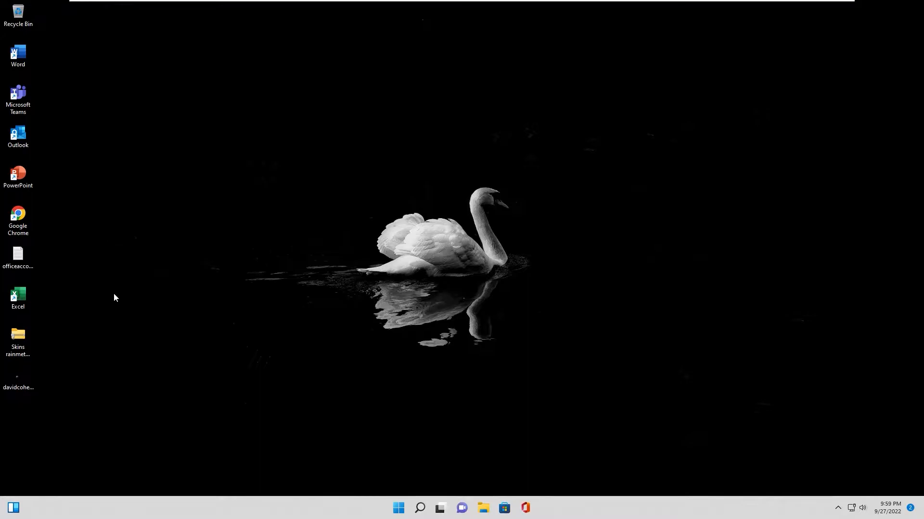
Extract the Skins rainmeter package 3 zip archive onto the desktop and move the extracted folder into open space
drag(18, 337, 139, 273)
right_click(164, 254)
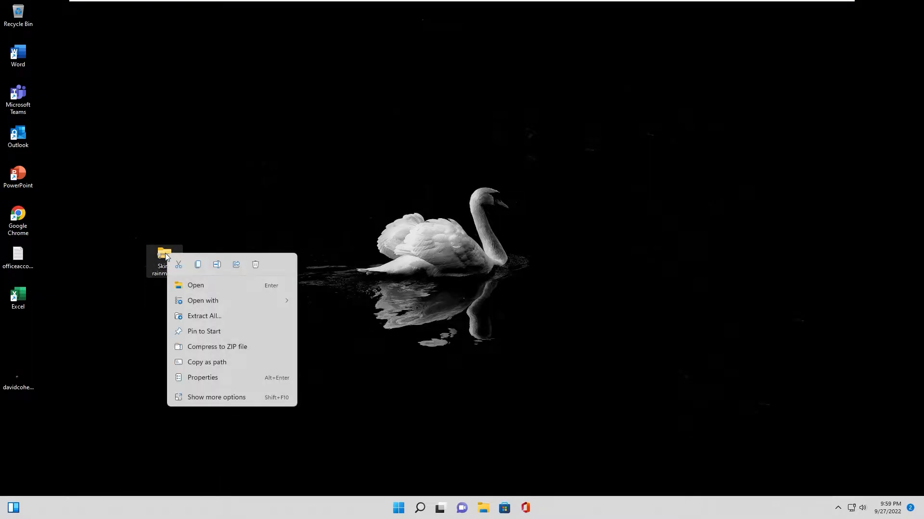
click(198, 316)
click(551, 346)
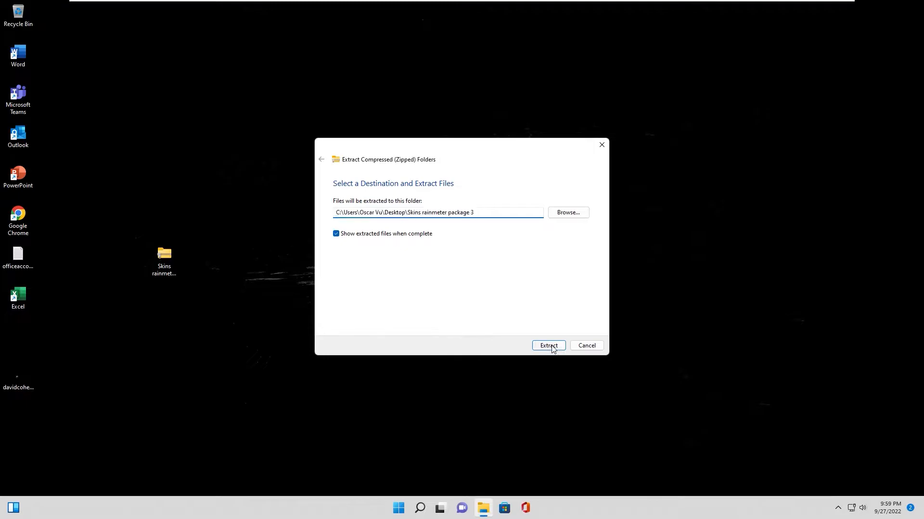
drag(31, 332, 188, 322)
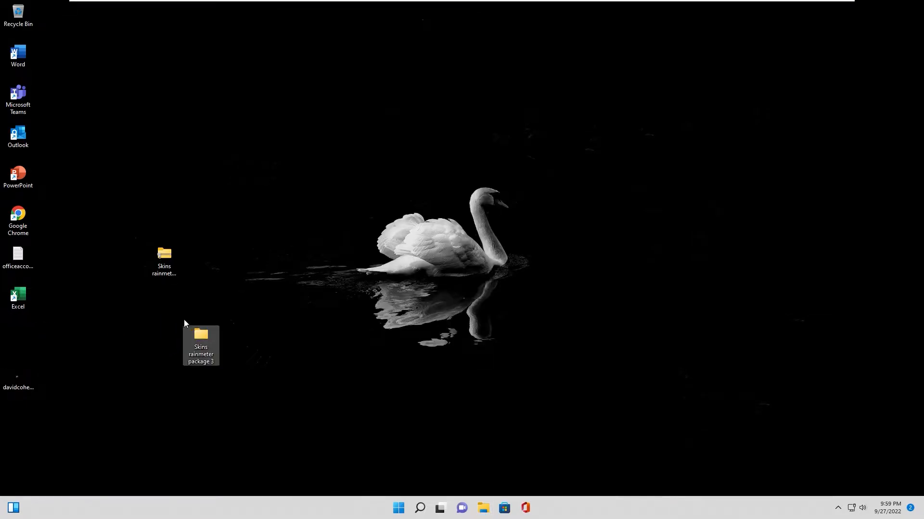
Examine the contents of the extracted Skins rainmeter package 3 folder and its inner folder of the same name
double_click(203, 336)
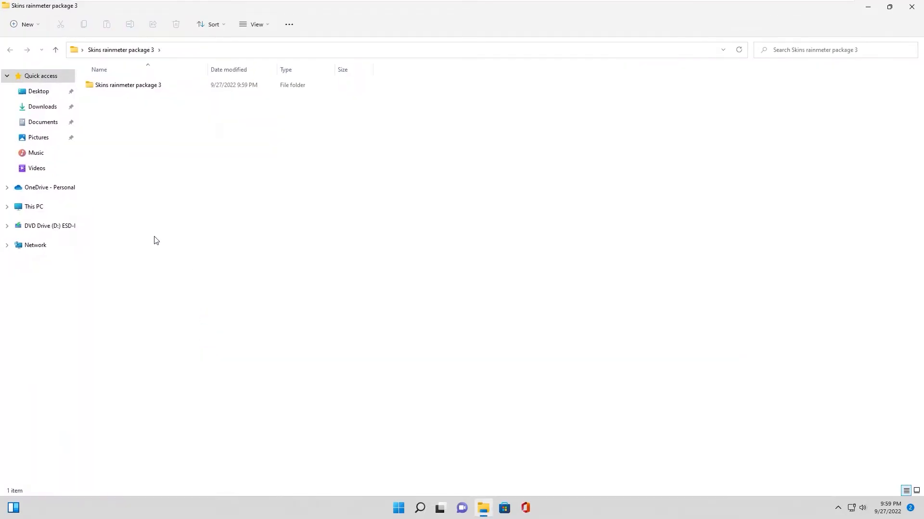
double_click(130, 86)
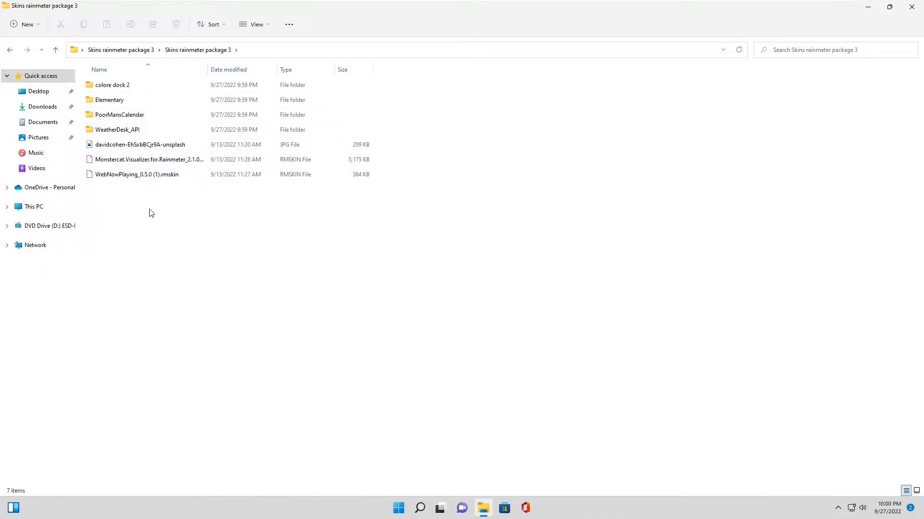
click(871, 8)
Create a new desktop folder, move every icon except the Recycle Bin into it, and place it below the Recycle Bin
right_click(190, 91)
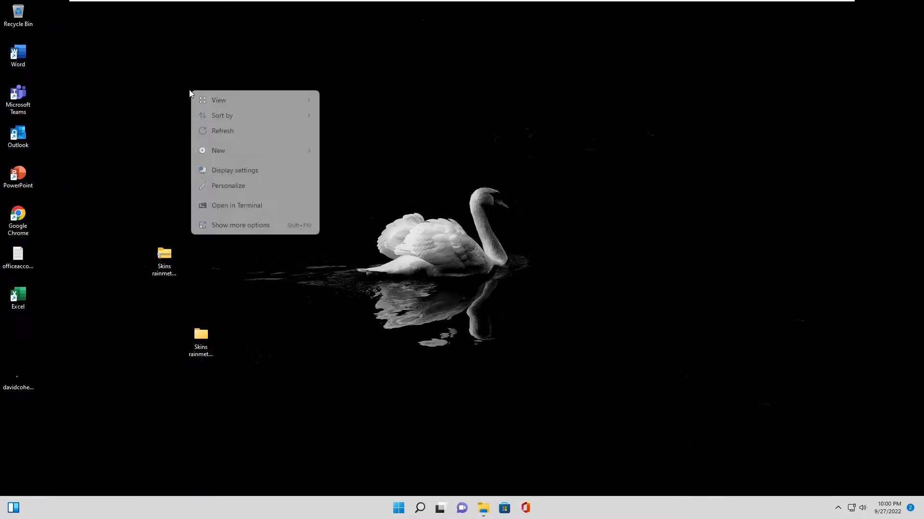
mouse_move(283, 151)
click(337, 151)
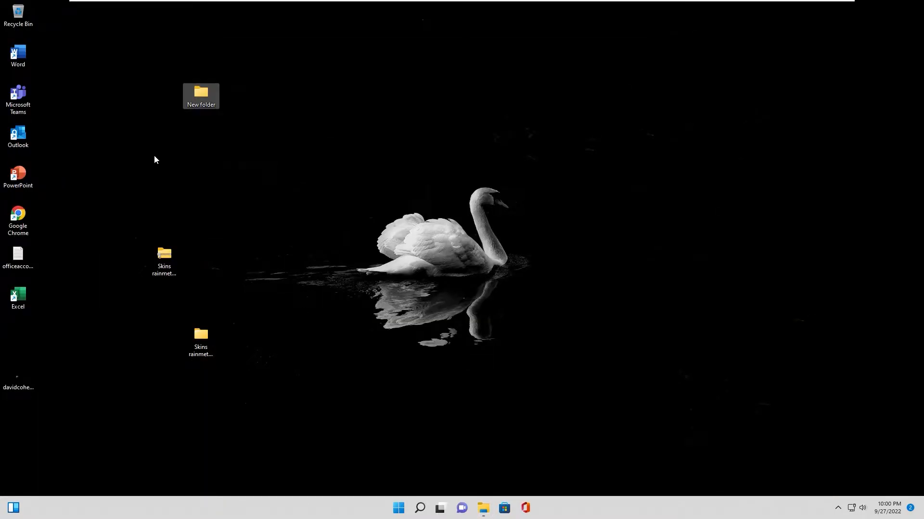
drag(108, 418, 201, 95)
drag(171, 253, 208, 98)
drag(201, 330, 199, 96)
drag(197, 98, 18, 101)
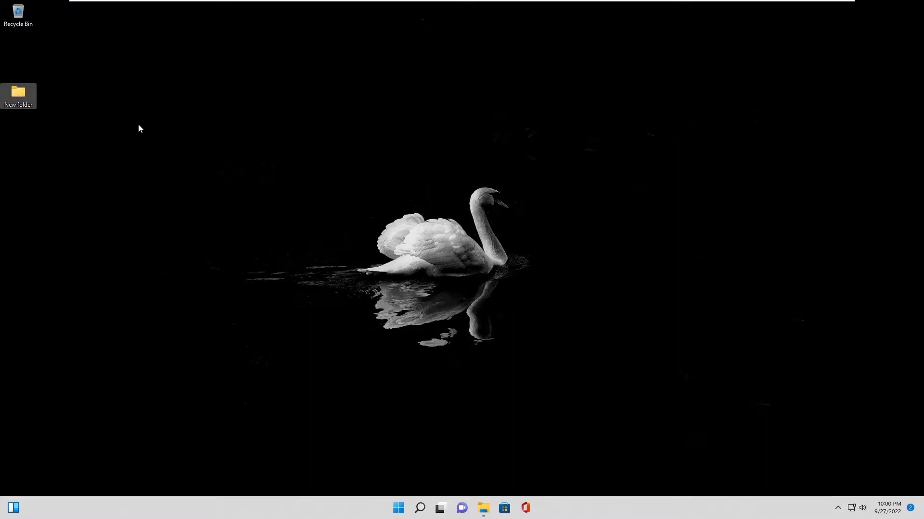
Hide the Recycle Bin from the desktop through the desktop icon settings in the Windows Settings themes page
click(398, 507)
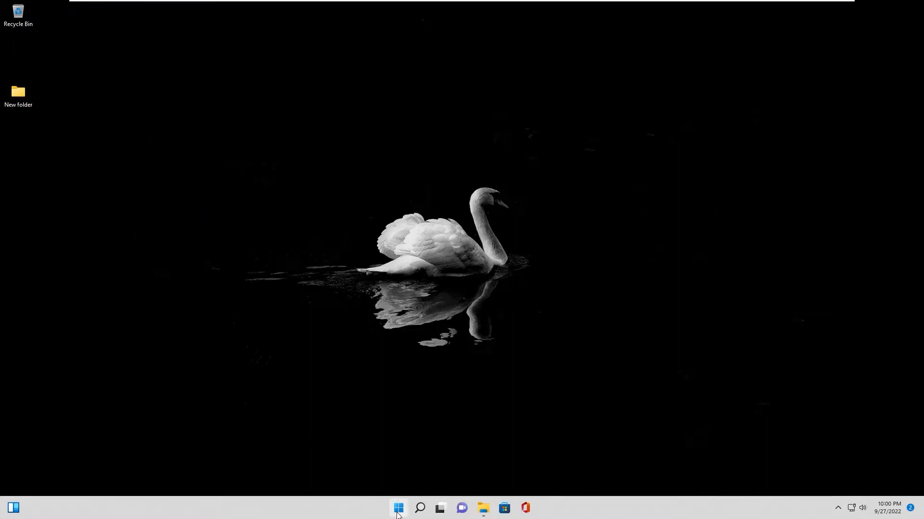
click(437, 268)
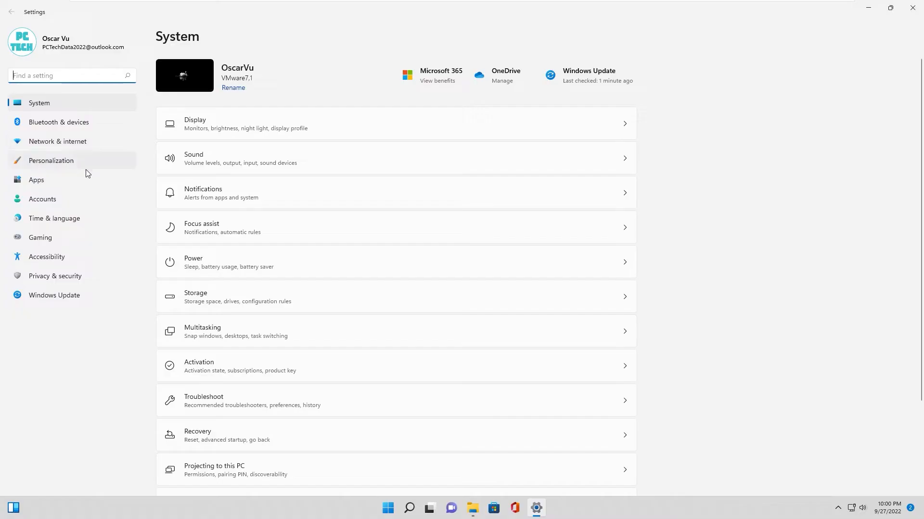
click(48, 162)
click(219, 259)
click(207, 327)
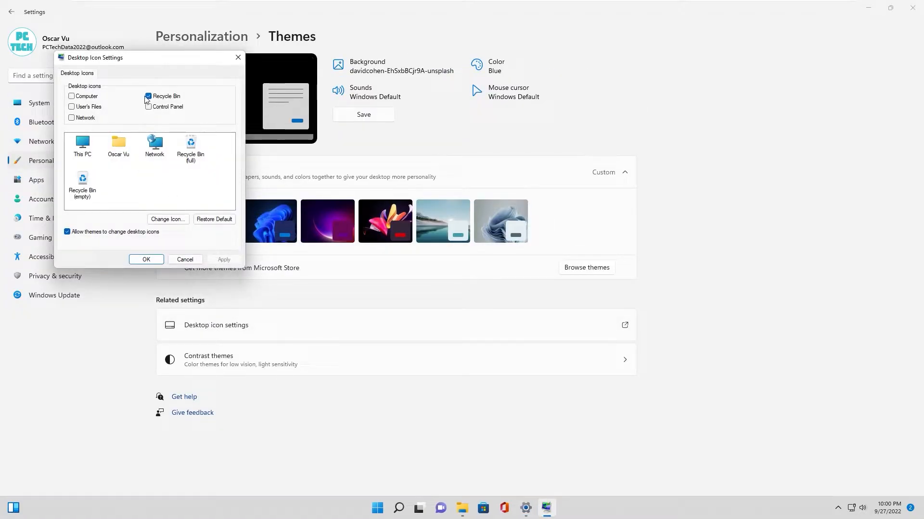
click(148, 96)
click(145, 260)
click(912, 8)
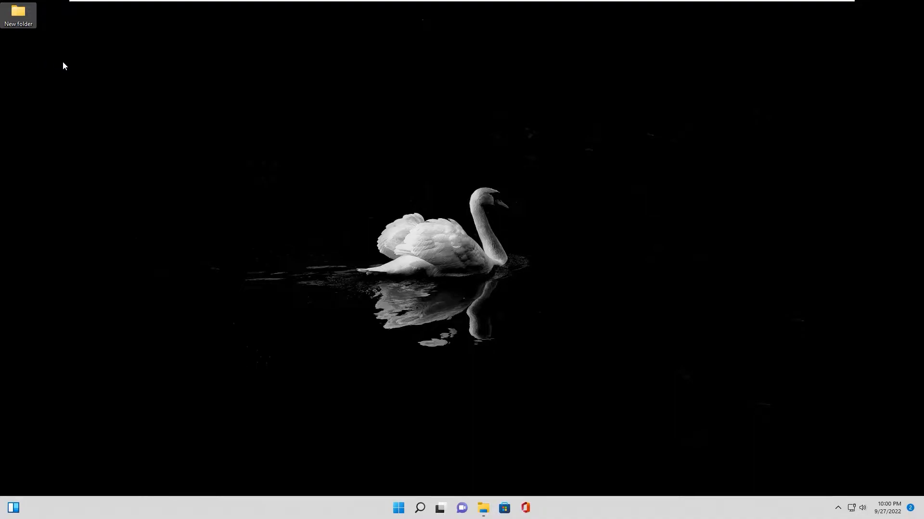
Search the web for rainmeter in Microsoft Edge, open the official site and download the Rainmeter 4.5.16 release
key(super)
click(318, 235)
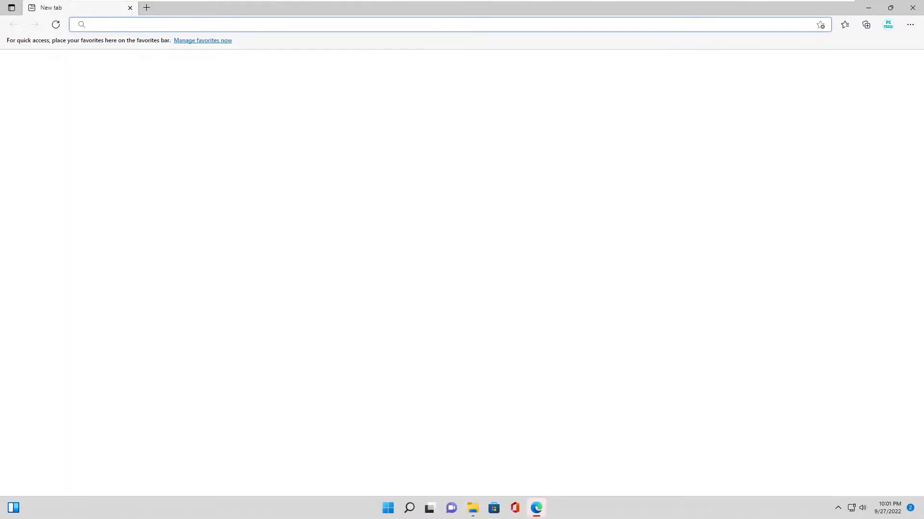
text(rainmeter)
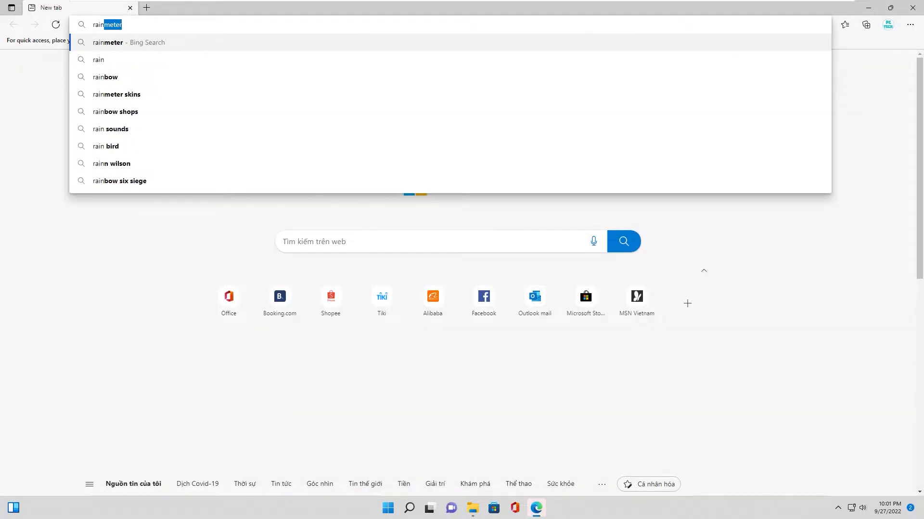
key(Return)
click(137, 124)
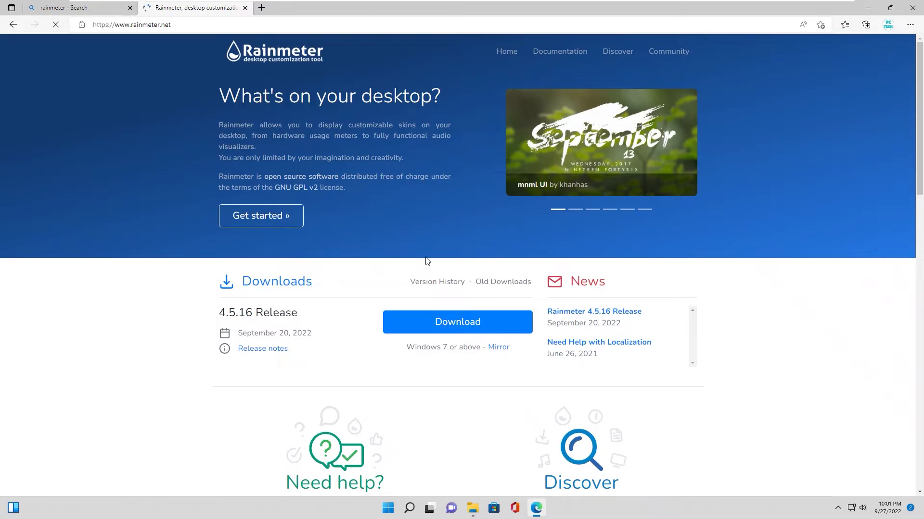
click(431, 322)
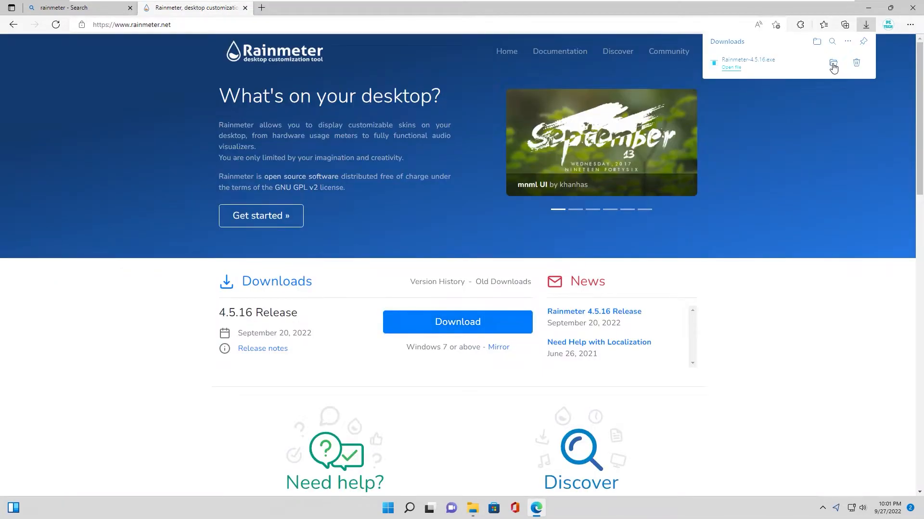
Install Rainmeter from the downloaded Rainmeter-4.5.16 file with English as the installer language, and run it on finishing
click(834, 67)
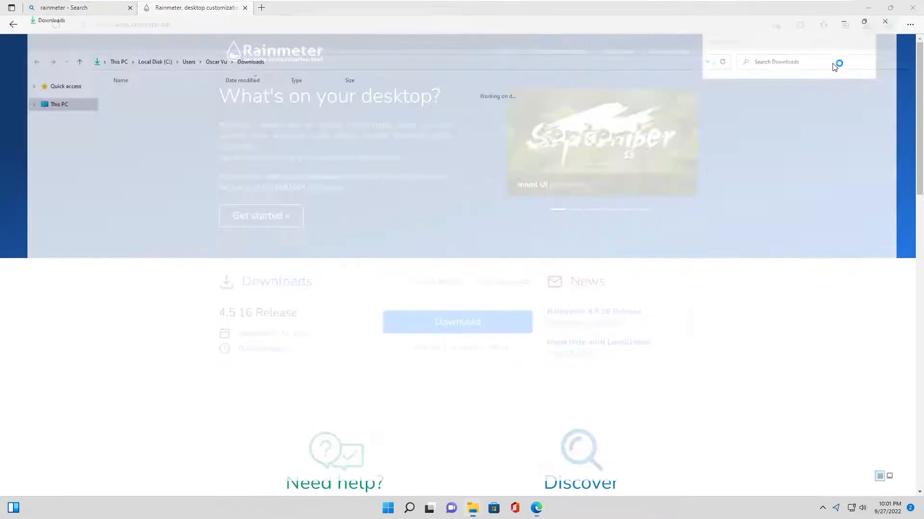
click(204, 210)
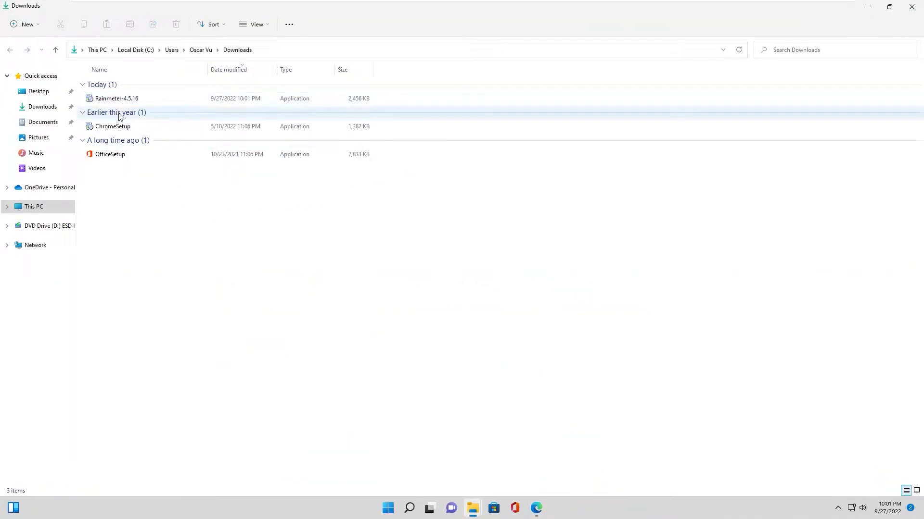
double_click(123, 98)
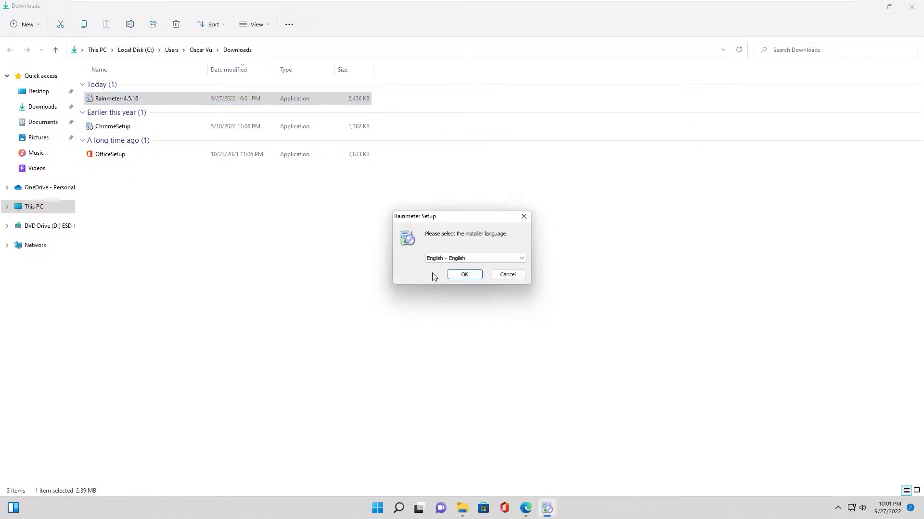
click(461, 274)
click(514, 329)
click(516, 330)
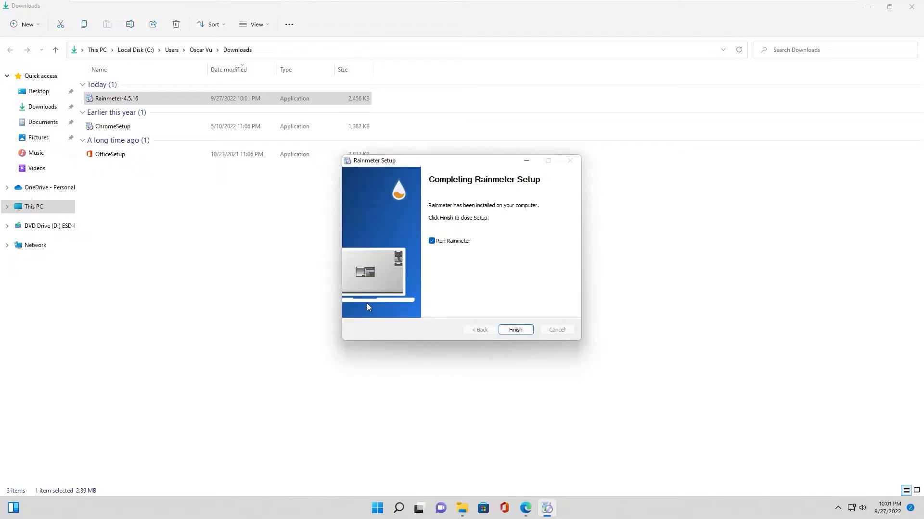
click(515, 331)
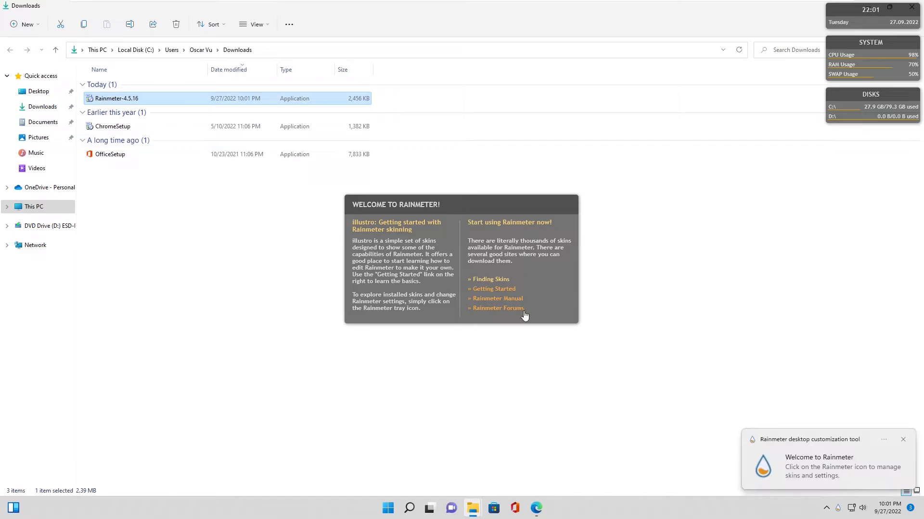
Unload the Rainmeter welcome skin and the default clock, system and disks skins from the desktop
right_click(550, 304)
click(579, 417)
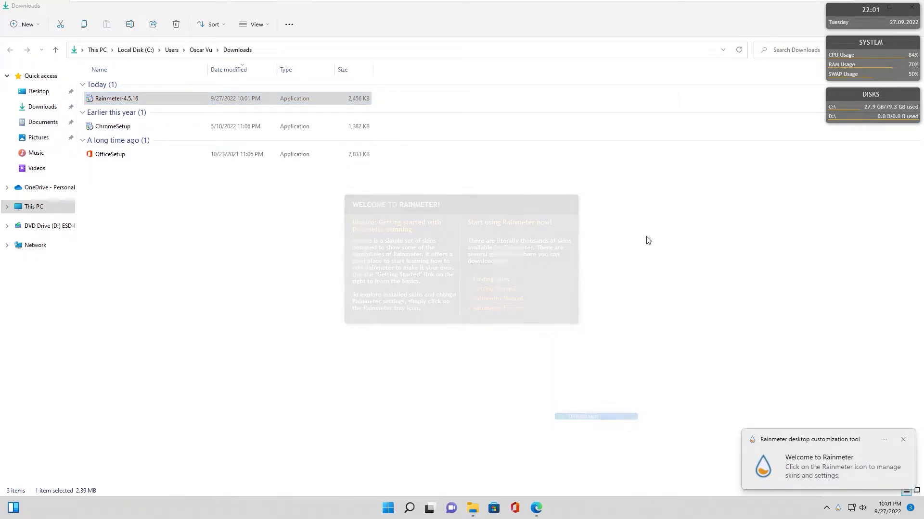
click(865, 9)
right_click(859, 11)
click(857, 154)
Open the illustro folder from the Manage Rainmeter window, go up to the Skins folder and shrink its window
click(837, 508)
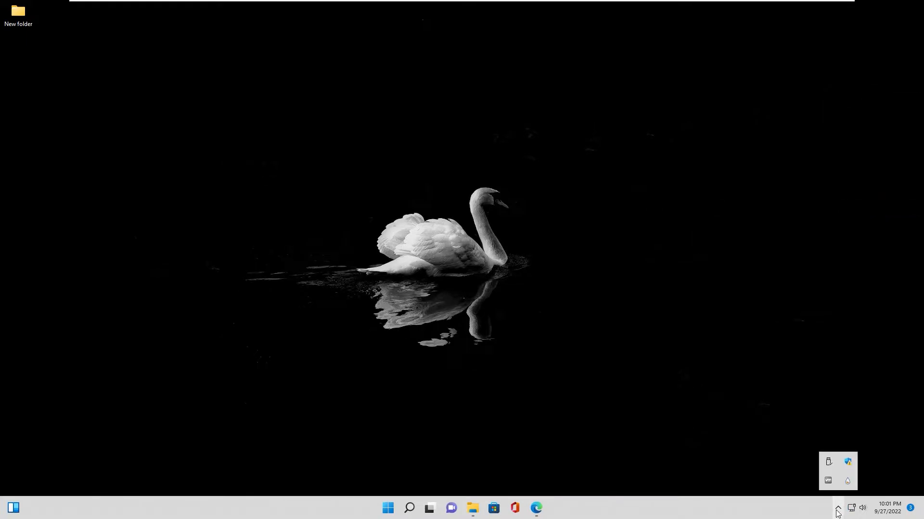
click(847, 481)
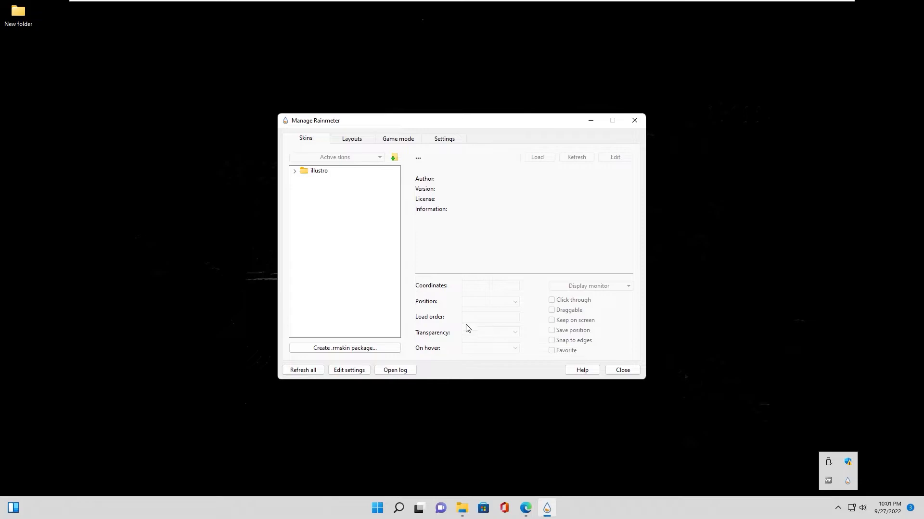
drag(334, 123, 282, 118)
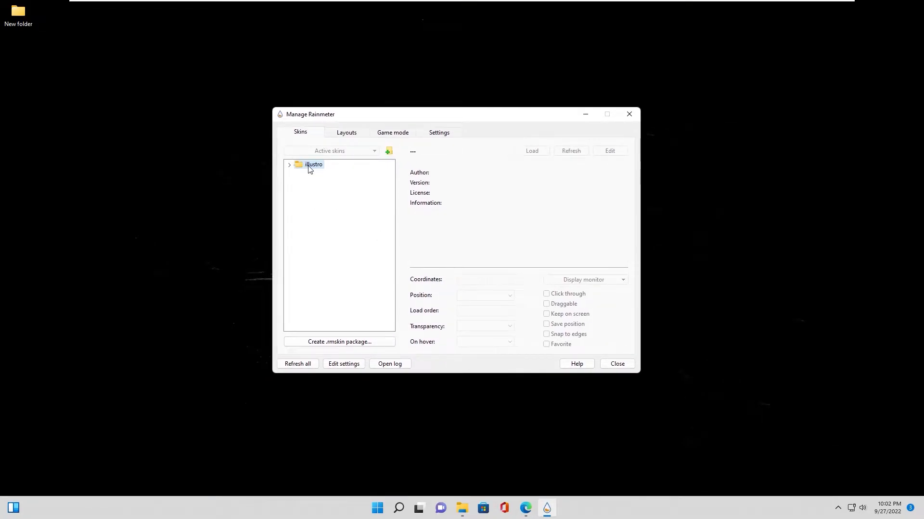
right_click(309, 167)
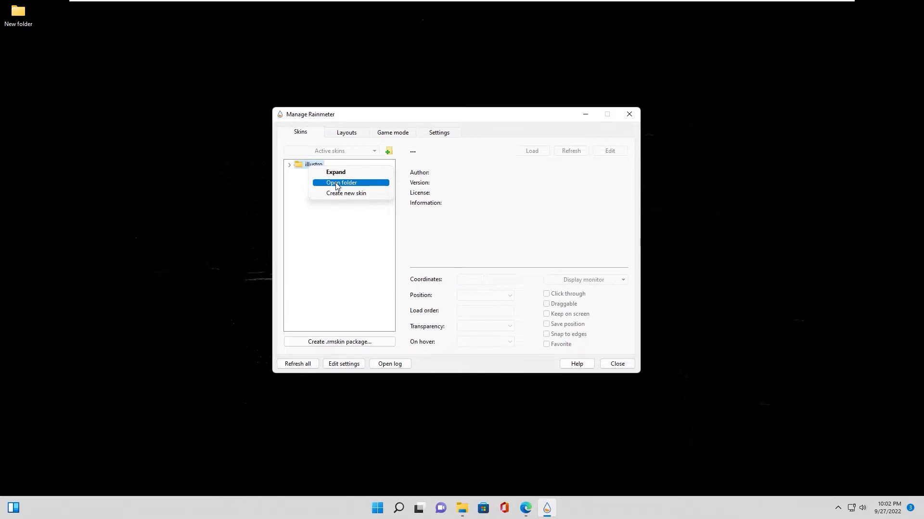
click(341, 182)
click(202, 50)
click(889, 7)
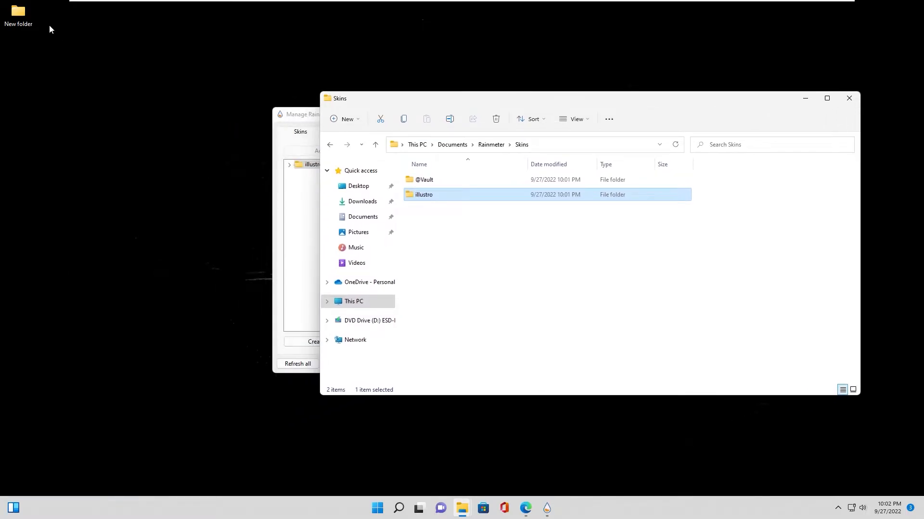
Open the inner Skins rainmeter package 3 folder from the desktop's New folder in a small window beside the Skins window
double_click(19, 14)
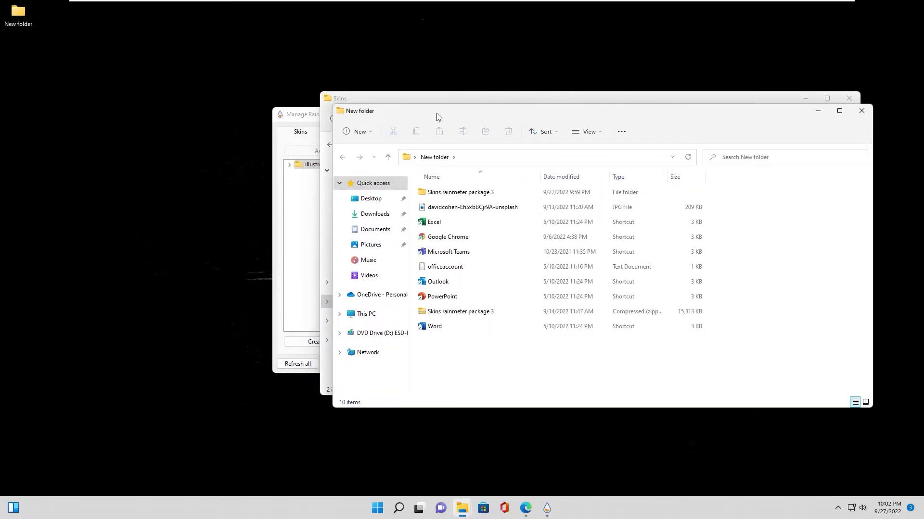
drag(614, 114, 375, 100)
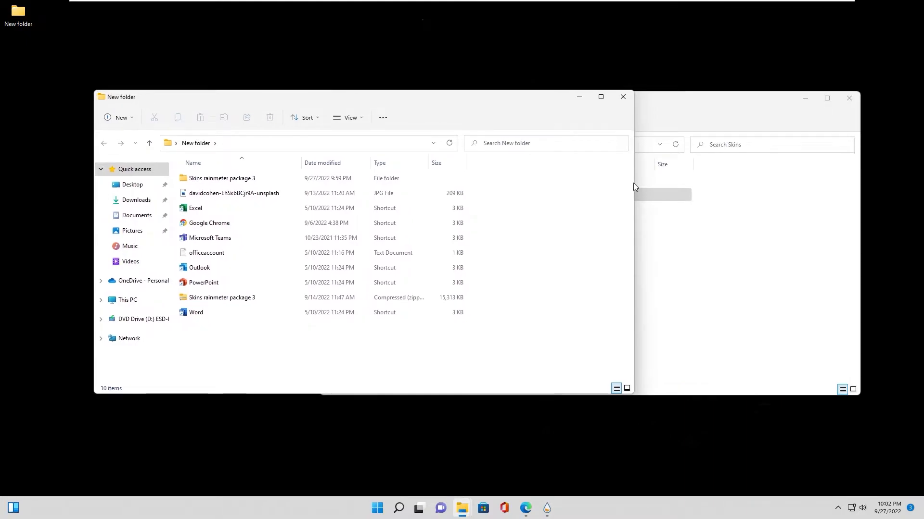
drag(628, 185, 365, 185)
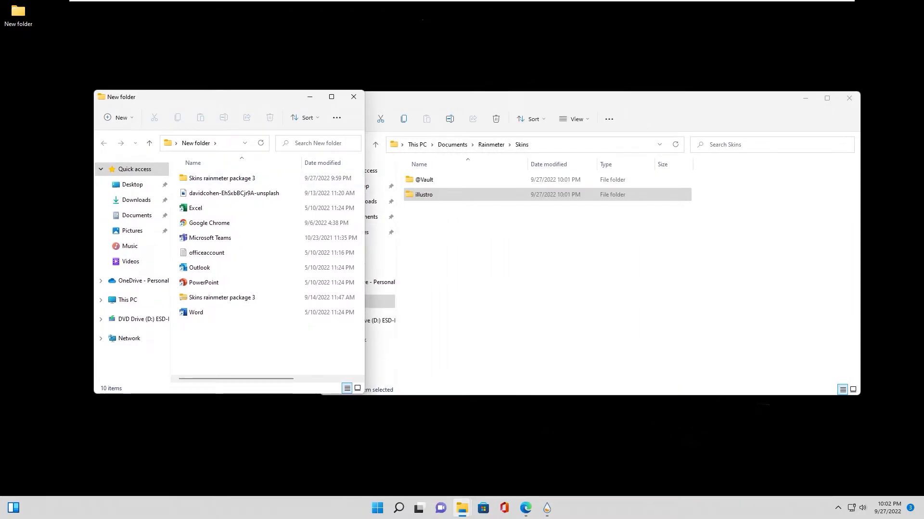
drag(223, 98, 143, 71)
click(129, 155)
double_click(129, 153)
double_click(129, 153)
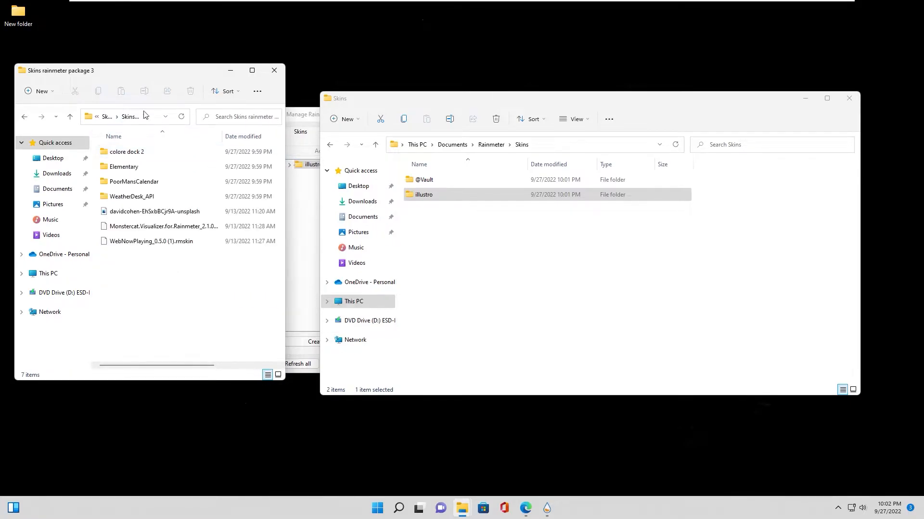
Copy the colore dock 2, Elementary, PoorMansCalendar and WeatherDesk_API folders from the Skins rainmeter package 3 folder
click(131, 155)
ctrl+click(123, 169)
ctrl+click(126, 185)
ctrl+click(125, 199)
right_click(116, 167)
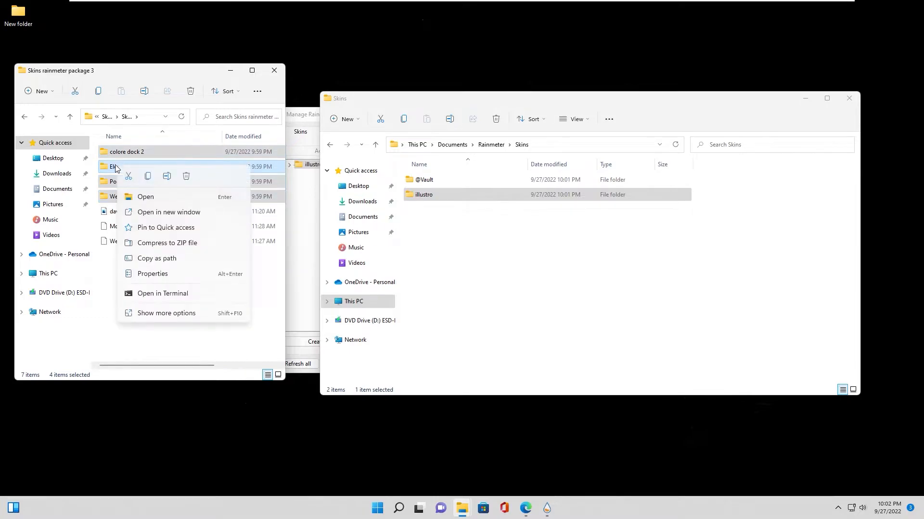
click(154, 313)
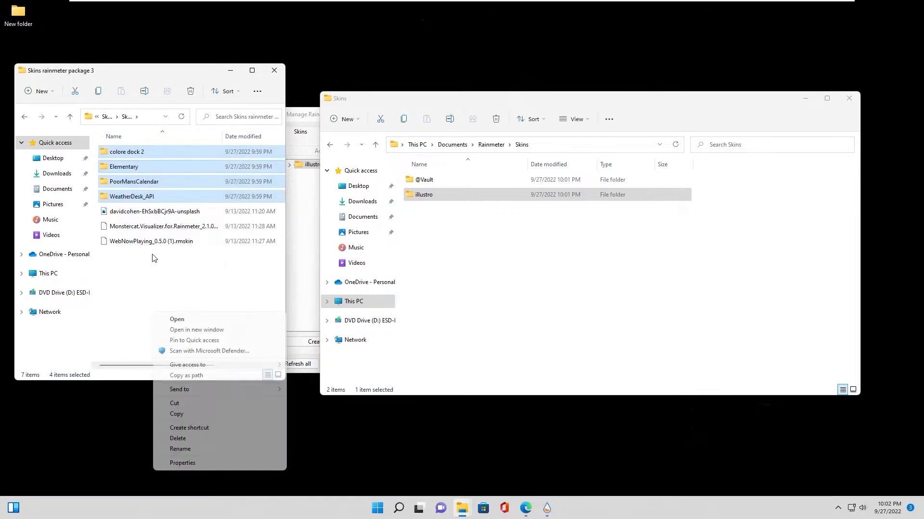
click(176, 413)
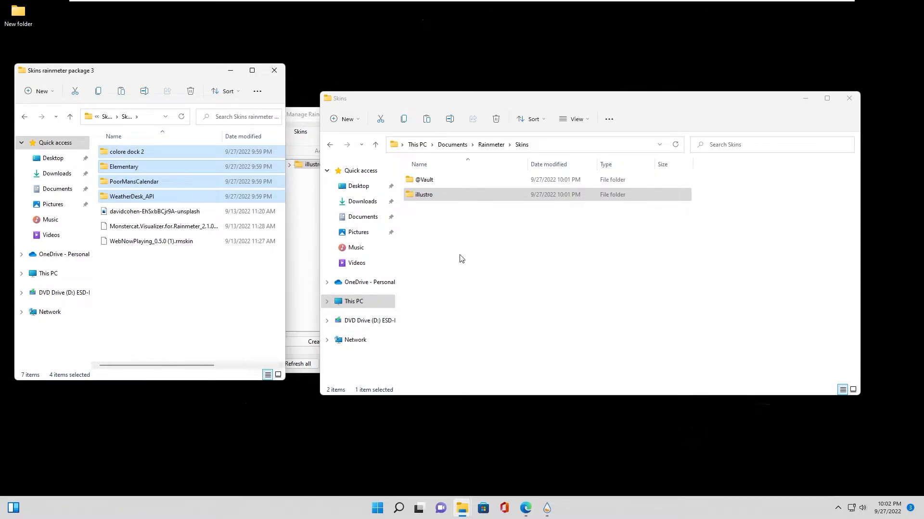
Paste the copied skin folders into Rainmeter's Skins folder
click(443, 233)
right_click(443, 226)
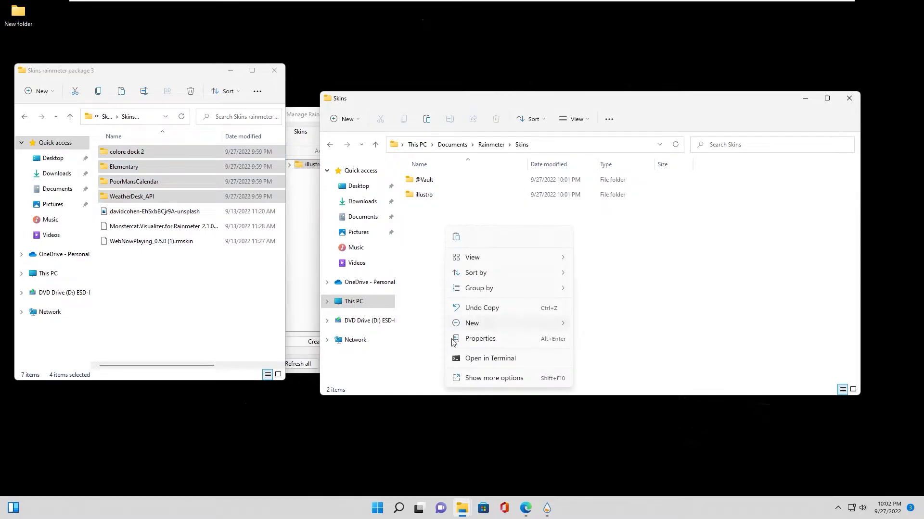
mouse_move(493, 273)
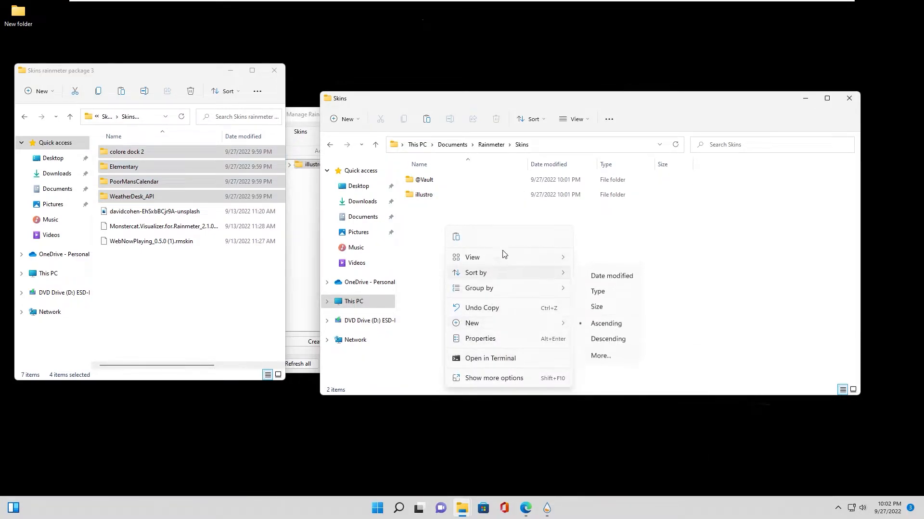
click(483, 378)
click(504, 295)
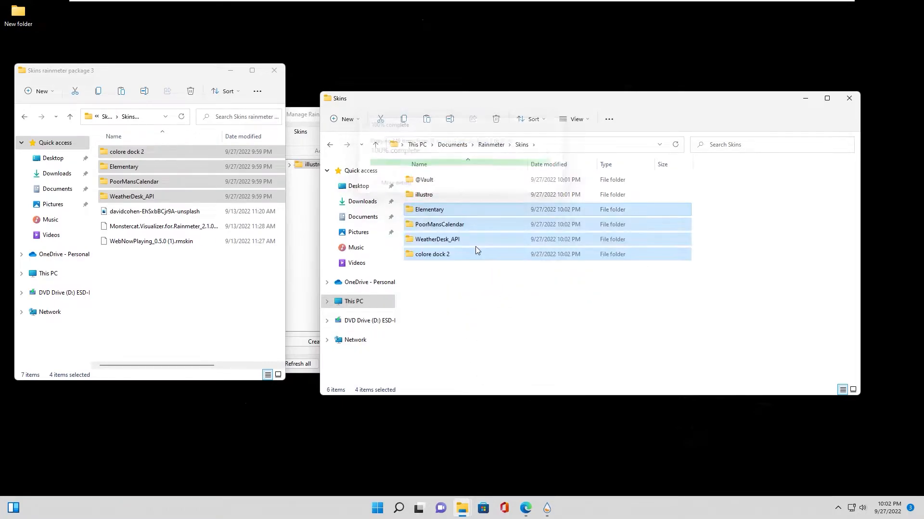
click(440, 301)
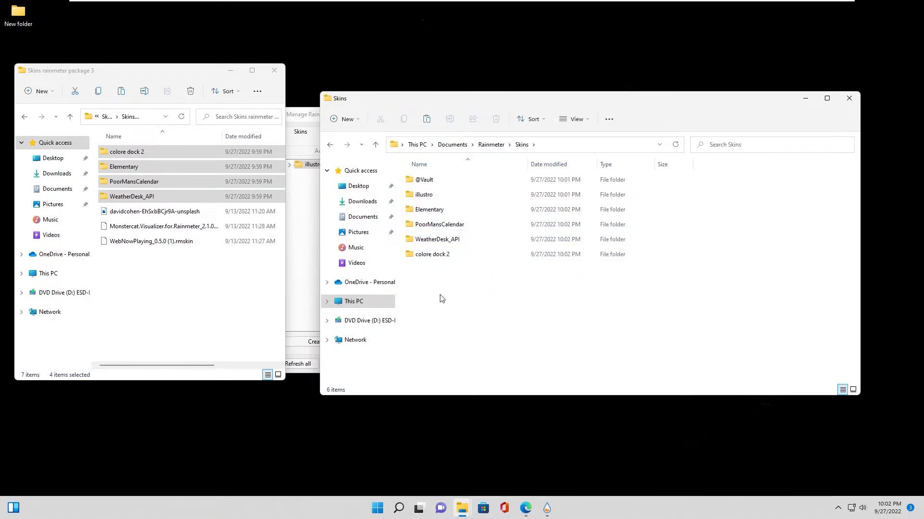
Minimize the Skins folder window, move the Manage Rainmeter window clear and refresh all its skins
click(806, 101)
drag(479, 117, 603, 106)
click(423, 343)
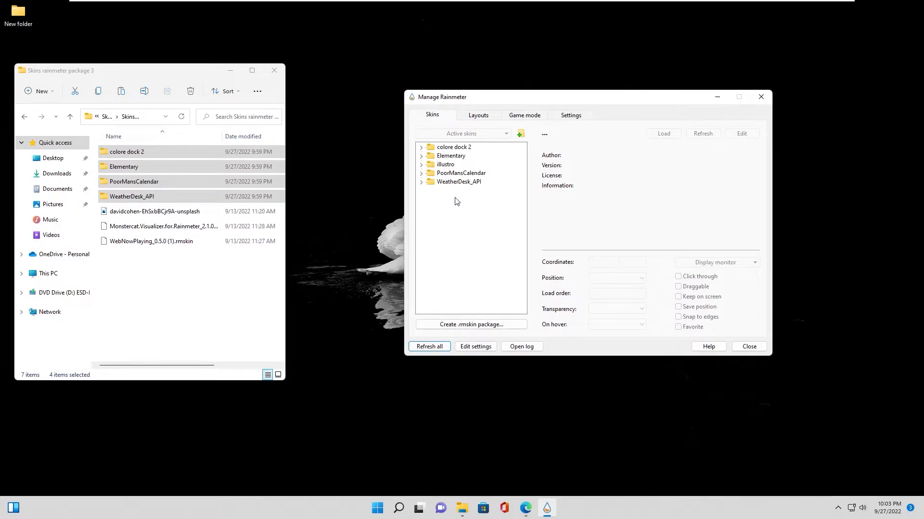
click(460, 208)
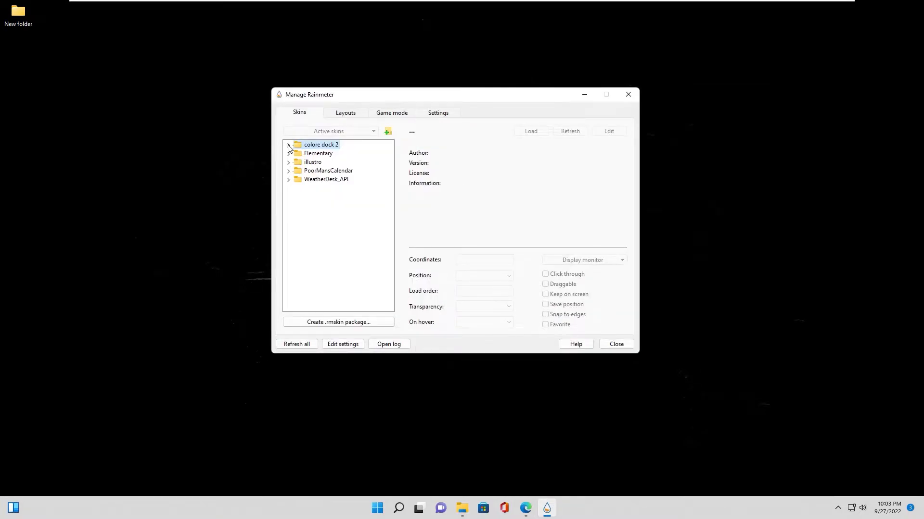
Load the chrome.ini skin from colore dock 2 and set its position to On desktop
click(289, 145)
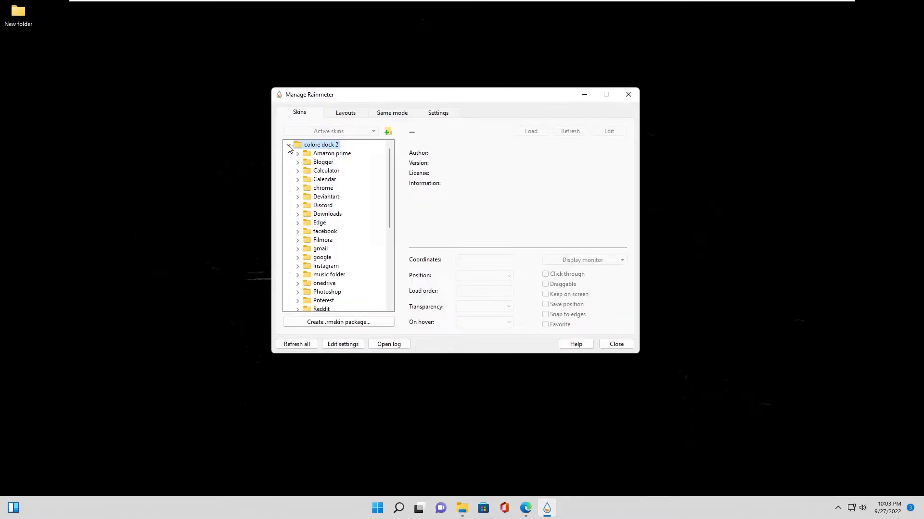
click(298, 188)
right_click(325, 197)
click(353, 202)
click(478, 276)
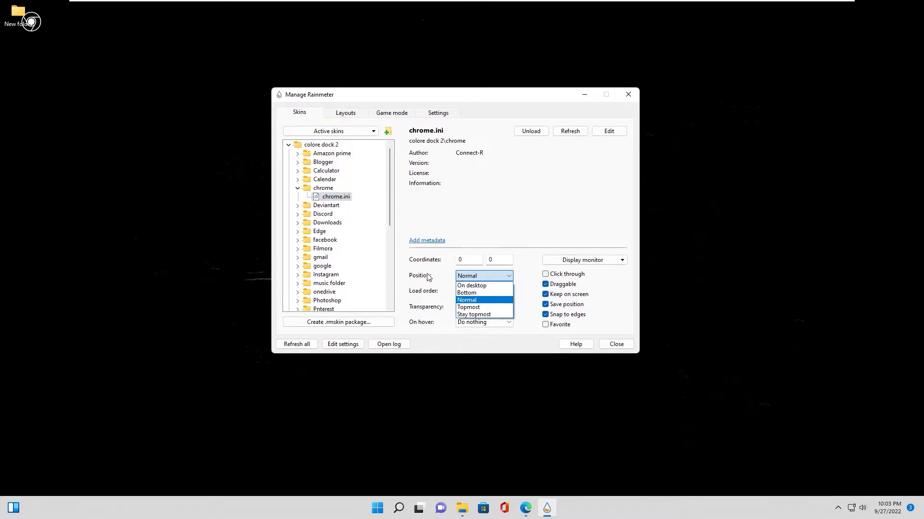
click(477, 288)
click(296, 188)
Load the Edge.ini skin from colore dock 2 with its position set to On desktop, and collapse the Edge and chrome folders
scroll(295, 189, down, 1)
click(297, 205)
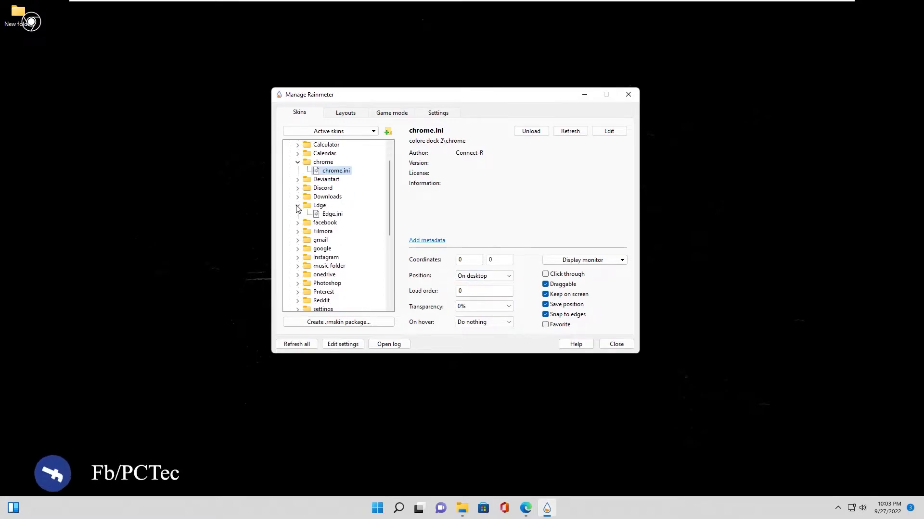
click(331, 215)
right_click(331, 216)
click(349, 223)
click(481, 276)
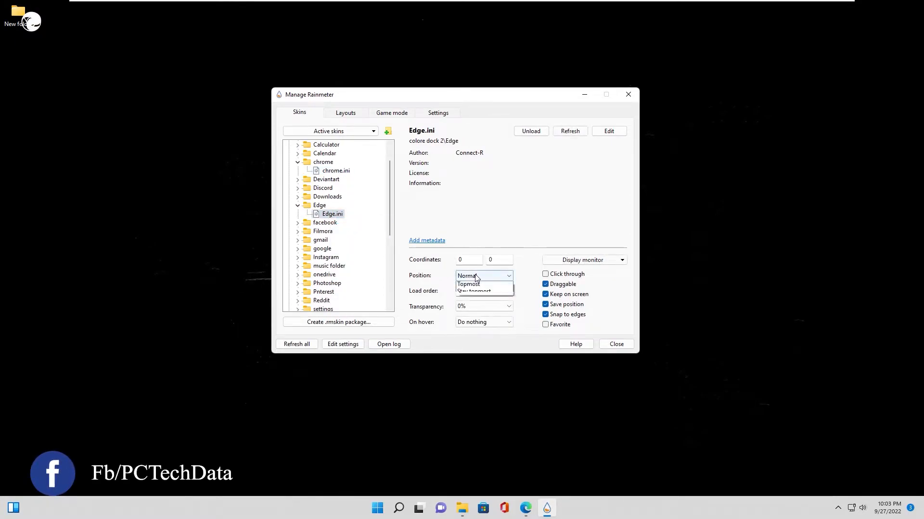
click(467, 288)
click(297, 206)
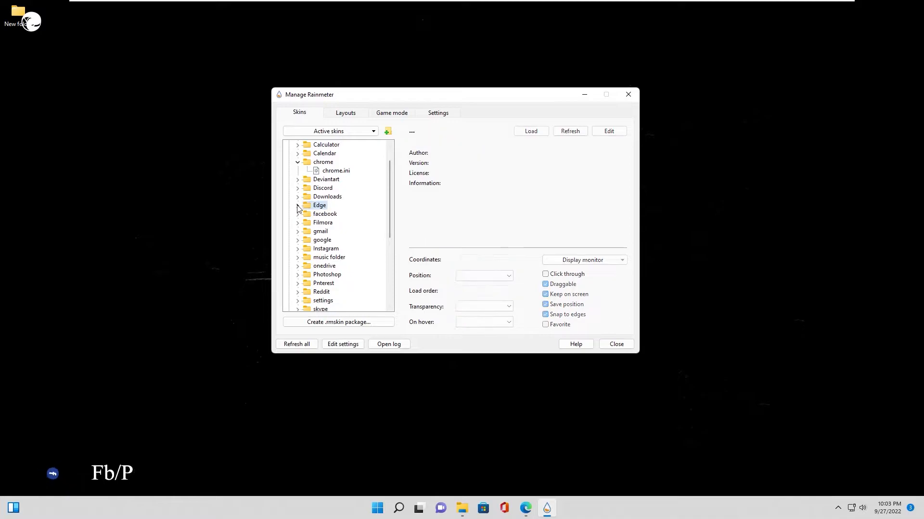
click(297, 162)
Load the This PC.ini skin from colore dock 2 and set its position to On desktop
scroll(308, 233, down, 4)
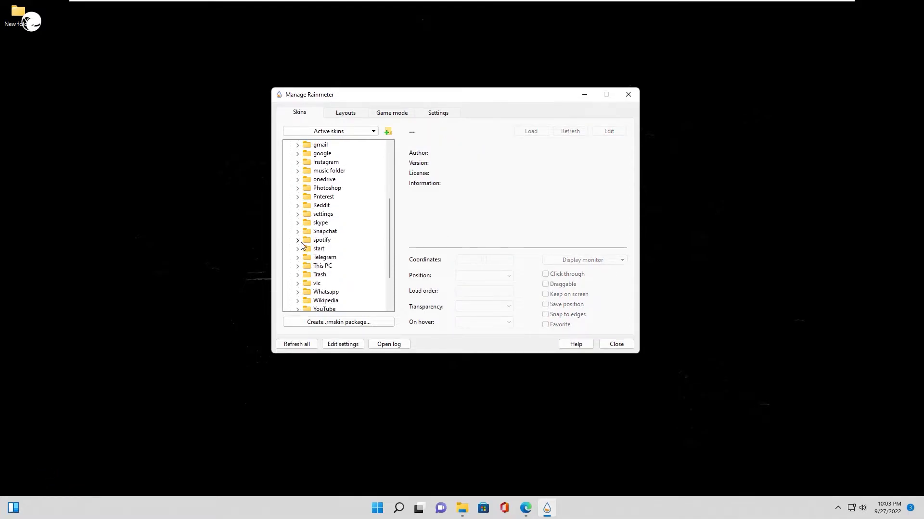
click(297, 240)
right_click(335, 250)
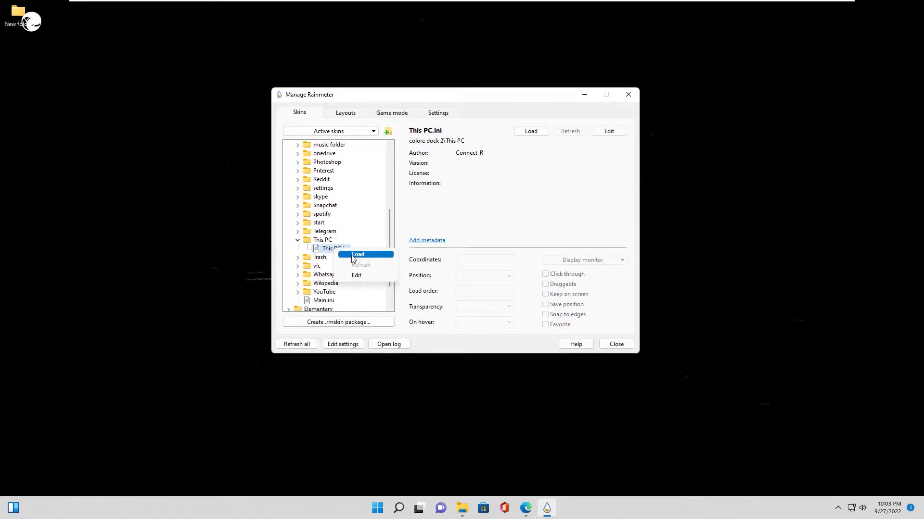
click(358, 255)
click(470, 276)
click(472, 286)
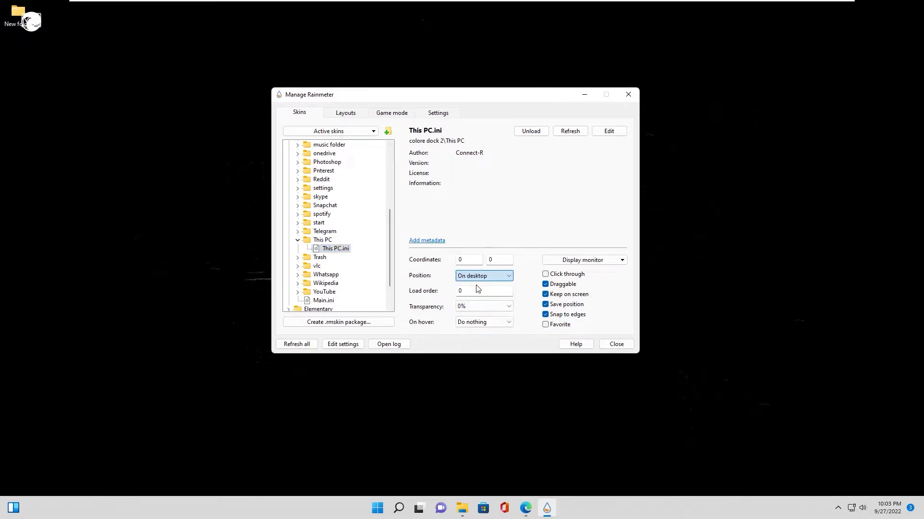
click(298, 240)
Load the YouTube.ini skin from colore dock 2 and set its position to On desktop
scroll(300, 286, down, 1)
click(298, 258)
right_click(327, 267)
click(350, 272)
click(484, 275)
click(476, 286)
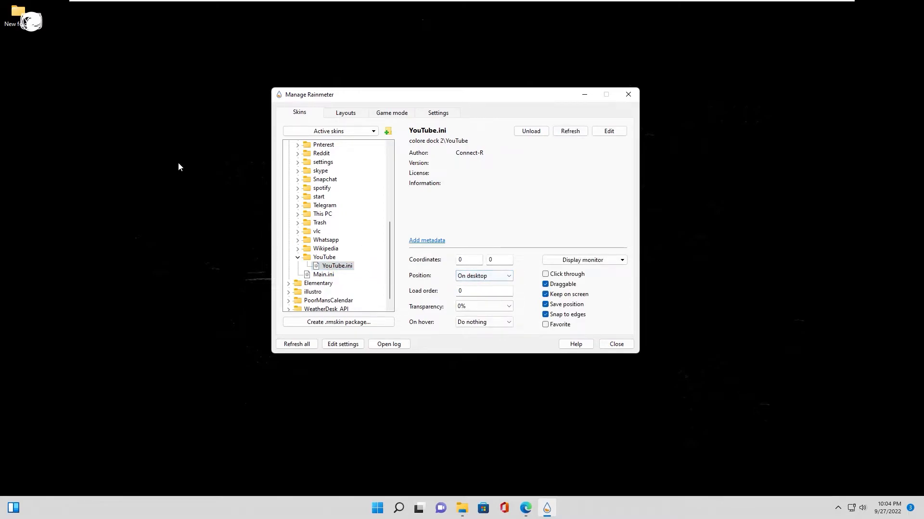
Spread the Chrome and Edge icons beside New folder and the This PC and YouTube icons below it, and collapse colore dock 2
drag(31, 22, 104, 22)
drag(31, 22, 31, 80)
drag(31, 22, 31, 155)
scroll(308, 202, up, 6)
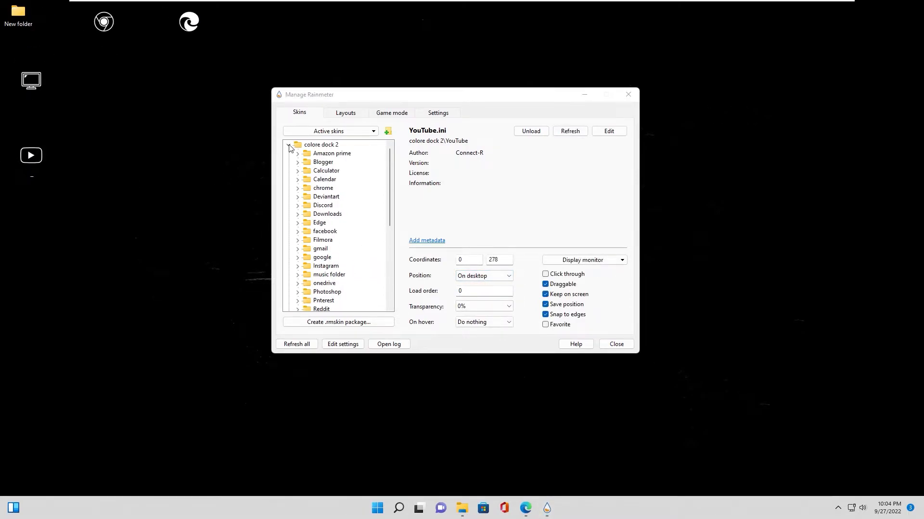
click(289, 145)
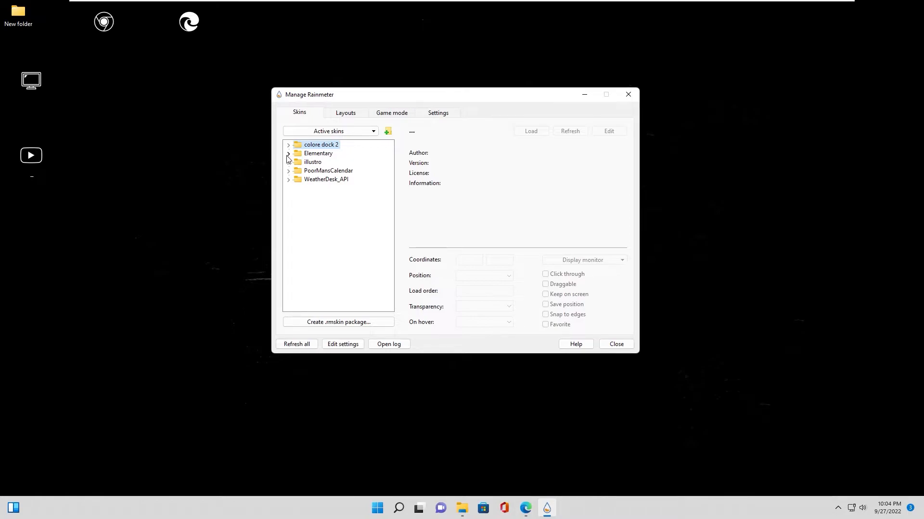
Load the chrono.ini skin from Elementary's Chronophage folder and set its position to On desktop
click(288, 154)
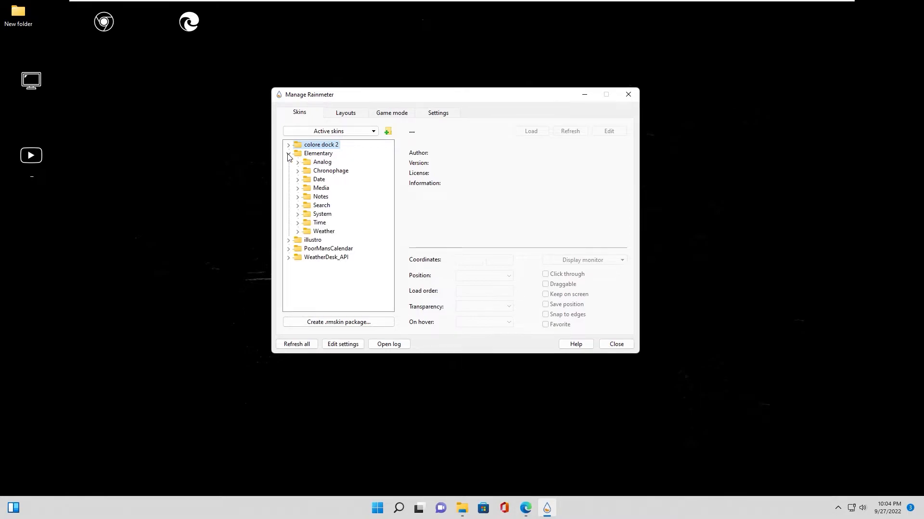
click(297, 163)
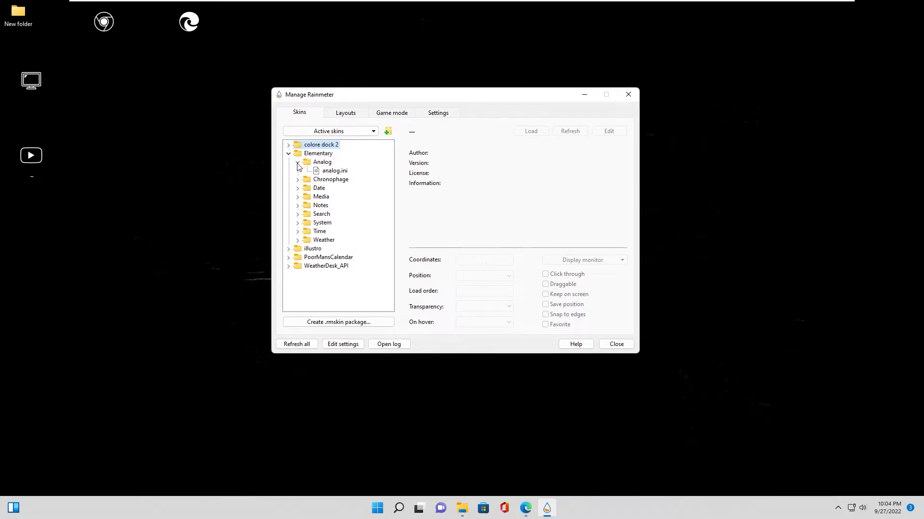
click(297, 163)
click(298, 172)
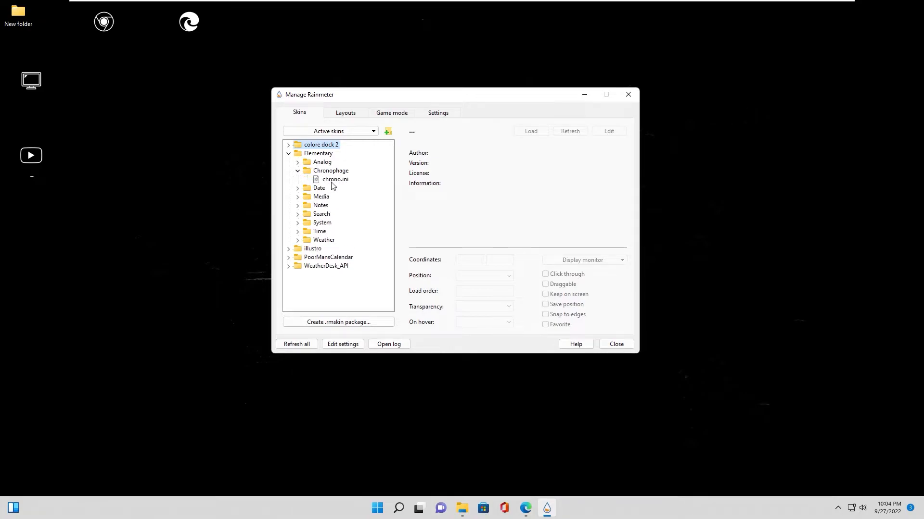
right_click(327, 183)
click(339, 187)
click(474, 276)
click(470, 284)
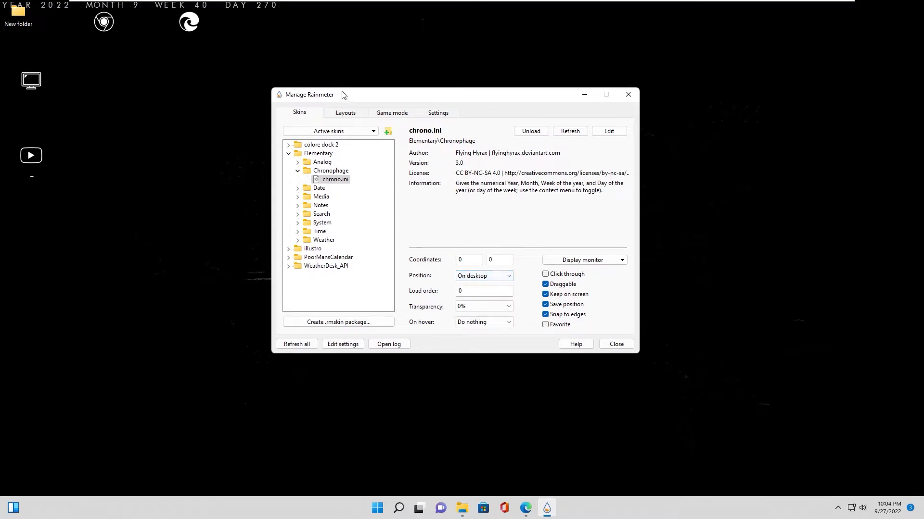
Load the analog.ini clock skin from the Elementary folder and set its position to On desktop
right_click(334, 172)
click(346, 179)
click(477, 276)
click(481, 317)
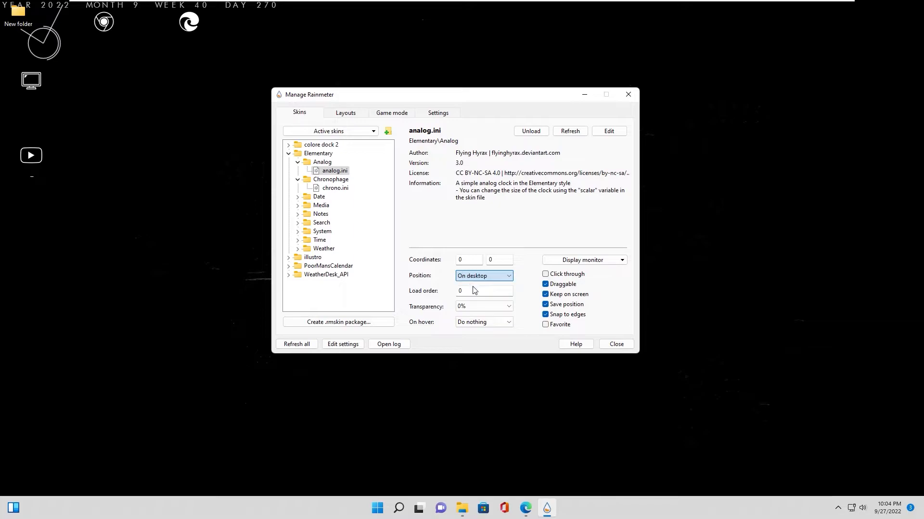
Load the date-wdm.ini skin from Elementary's Date folder and set its position to On desktop
click(298, 196)
right_click(332, 206)
click(342, 213)
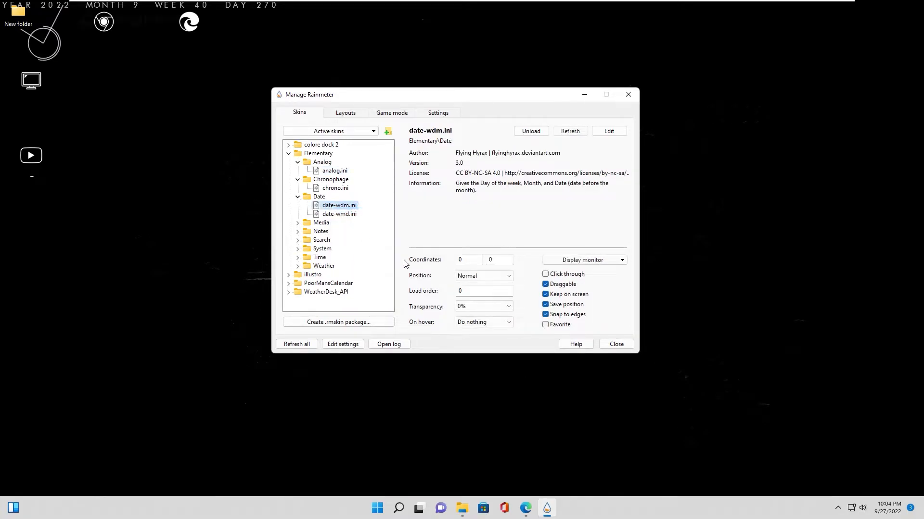
click(481, 276)
click(481, 316)
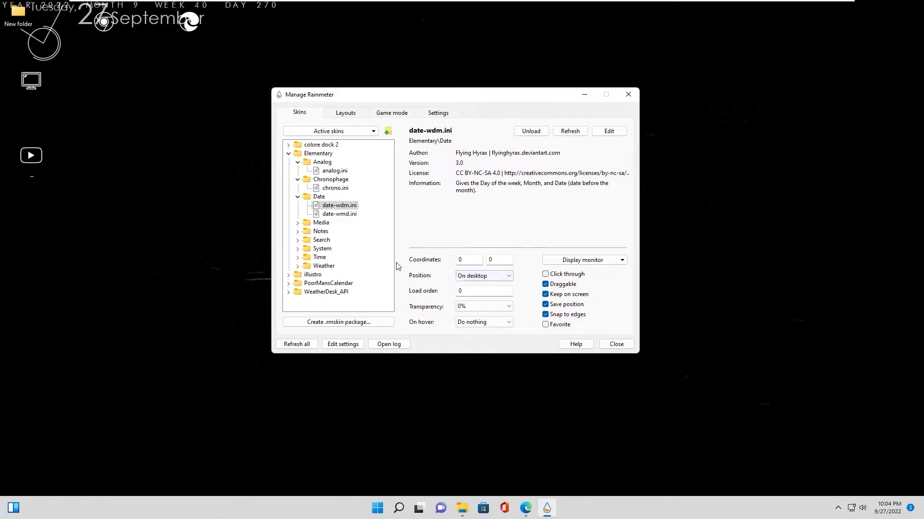
Load the time-hm.ini skin from Elementary's Time folder with its position set to On desktop, and collapse Elementary
click(298, 258)
right_click(327, 267)
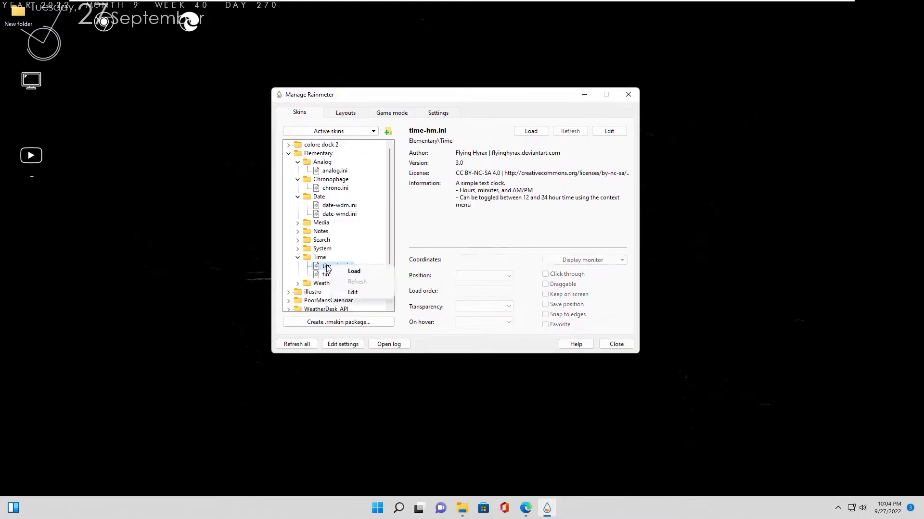
click(343, 274)
click(477, 275)
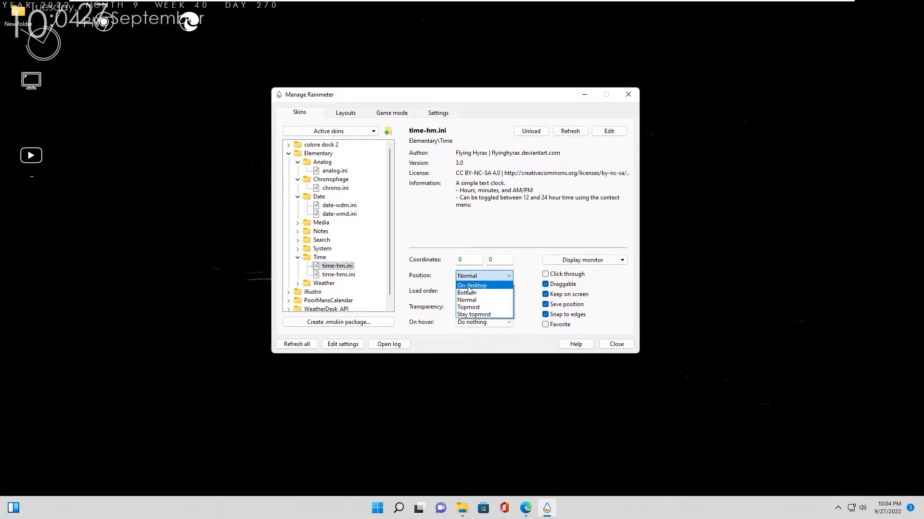
click(469, 286)
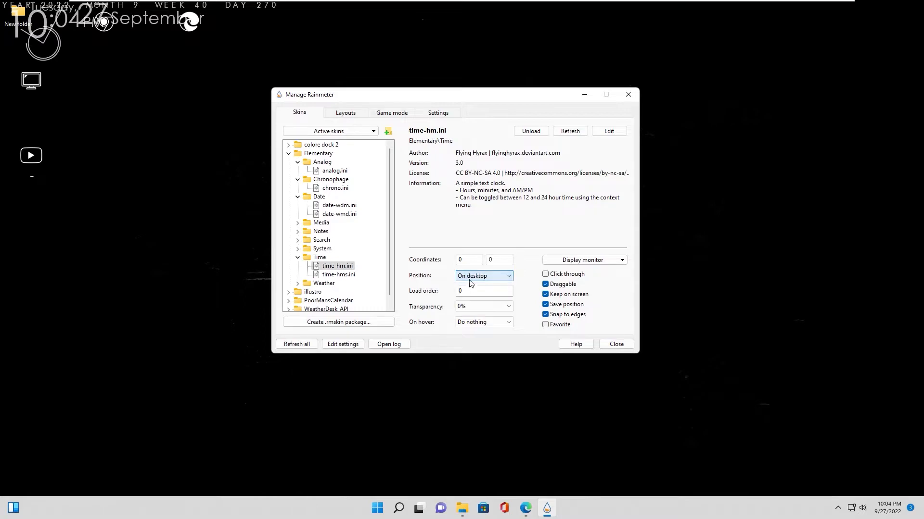
click(288, 153)
Try out the 1month.ini, horizontal.ini and today.ini variants of the PoorMansCalendar skin
click(288, 171)
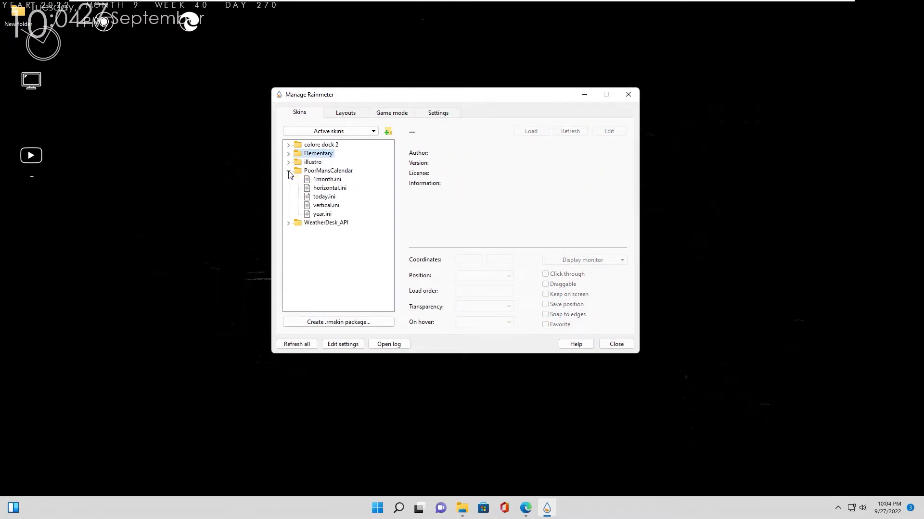
right_click(324, 180)
click(340, 187)
right_click(326, 188)
click(341, 196)
right_click(320, 198)
click(342, 204)
Load the vertical.ini variant of PoorMansCalendar and set its position to On desktop
right_click(326, 206)
click(339, 212)
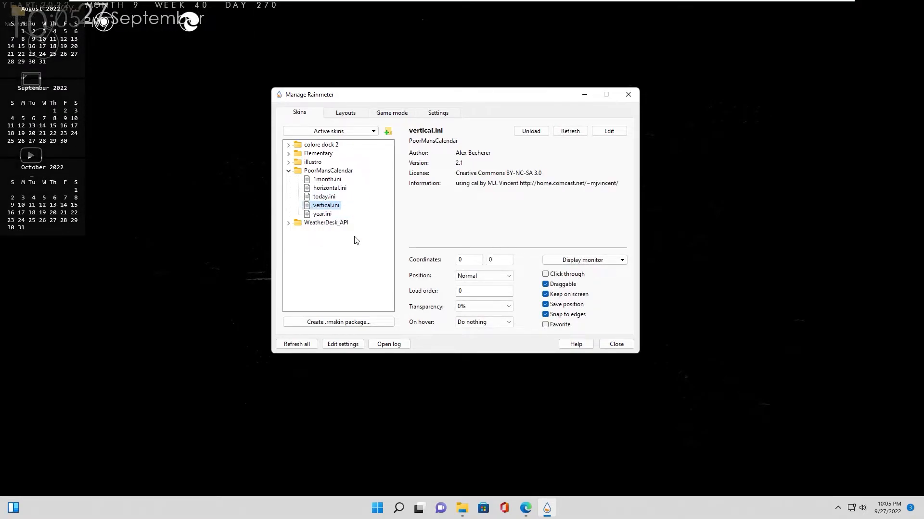
click(474, 278)
click(475, 287)
Load the WeatherDesk.ini skin from the WeatherDesk_API folder and set its position to On desktop
click(288, 223)
right_click(333, 248)
click(348, 259)
click(483, 276)
click(471, 286)
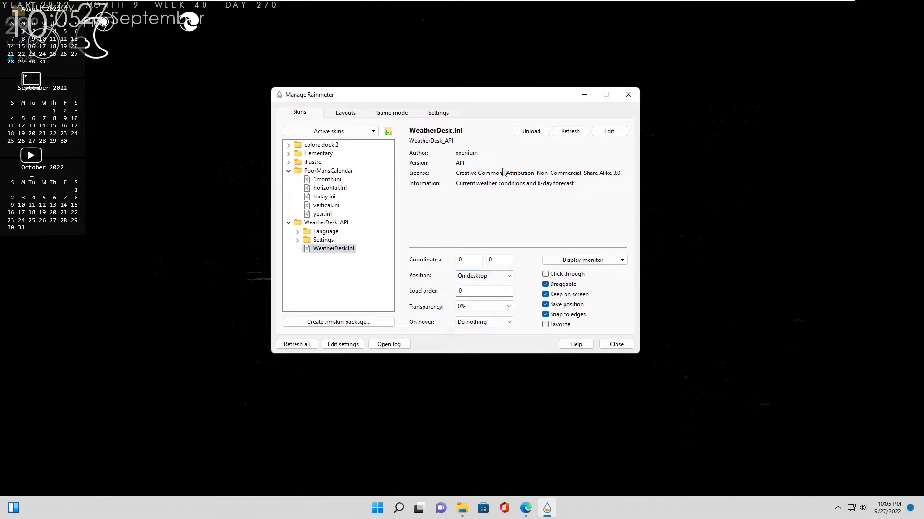
Minimize the Manage Rainmeter window to view the skins on the desktop, and restore it
click(584, 95)
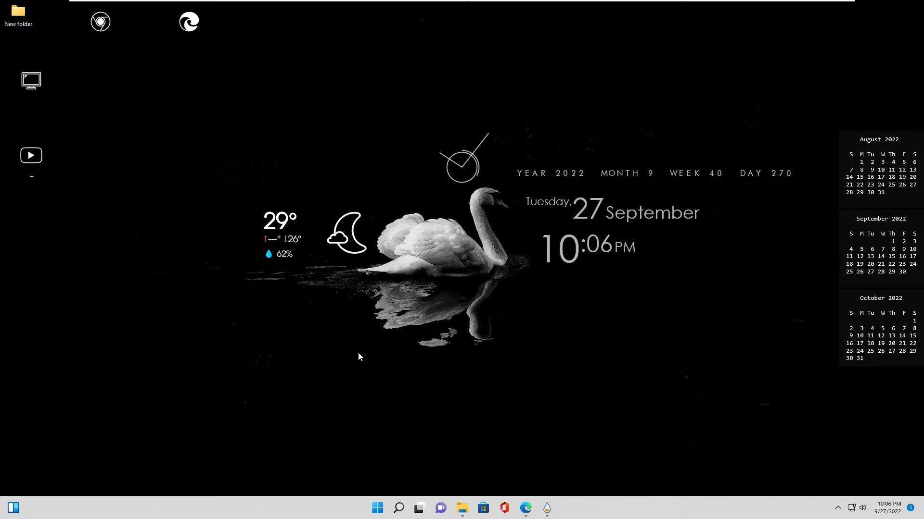
click(547, 508)
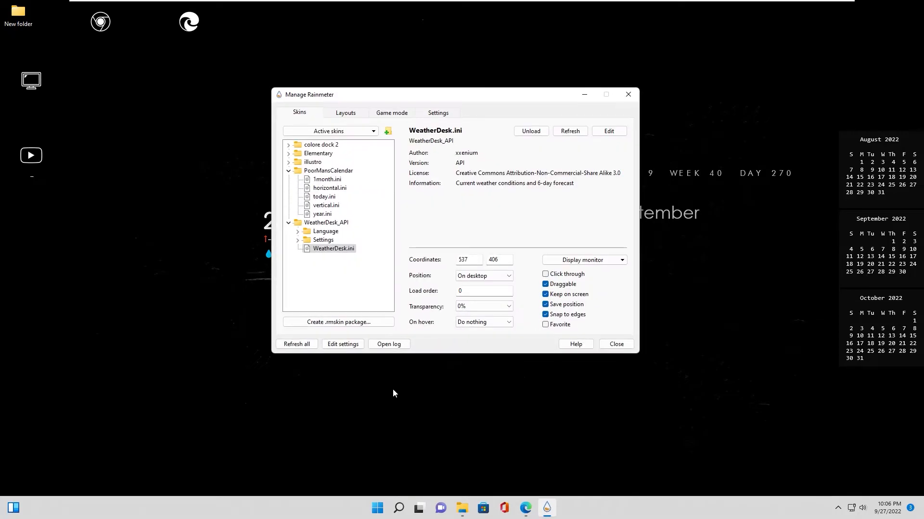
Load the Settings.ini skin from the WeatherDesk_API Settings folder and place its settings window over the Manage Rainmeter window
drag(343, 96, 463, 163)
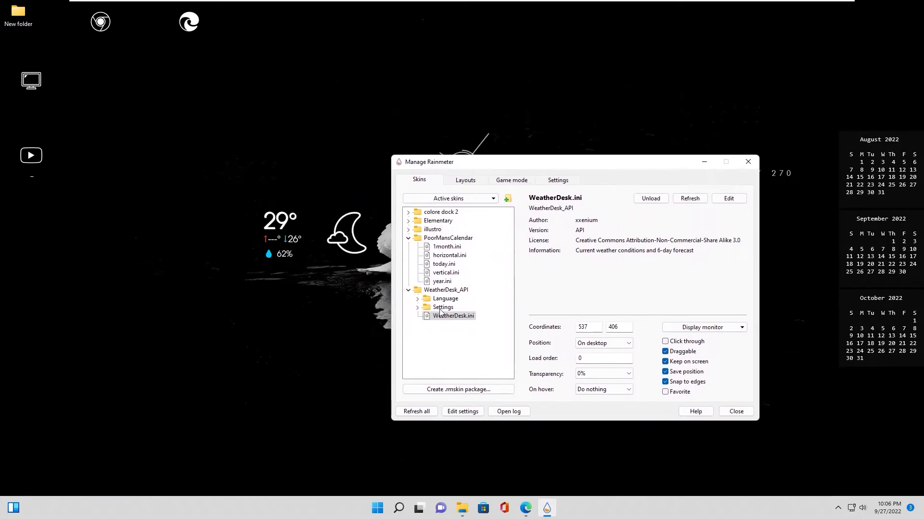
click(418, 308)
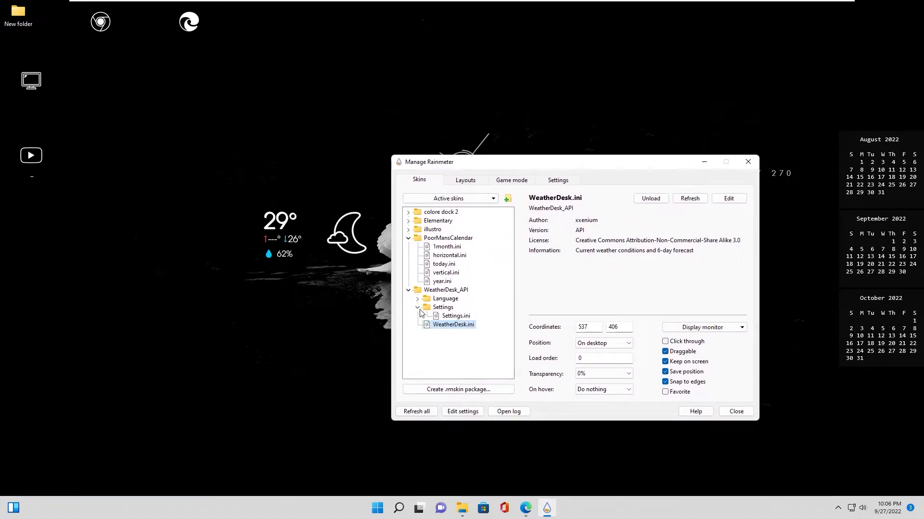
right_click(452, 317)
click(468, 324)
drag(99, 11, 495, 166)
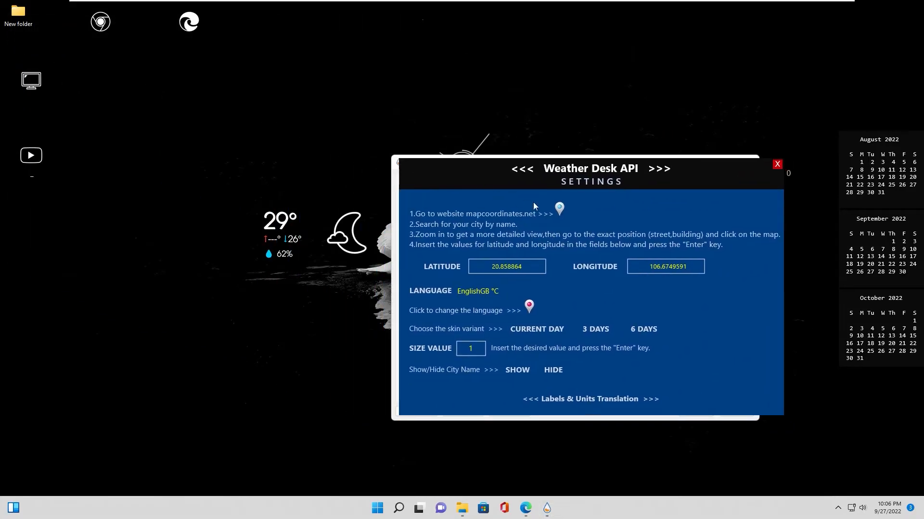
Open the mapcoordinates.net website linked in the Weather Desk settings and search its map for London, Greater London, England
click(559, 209)
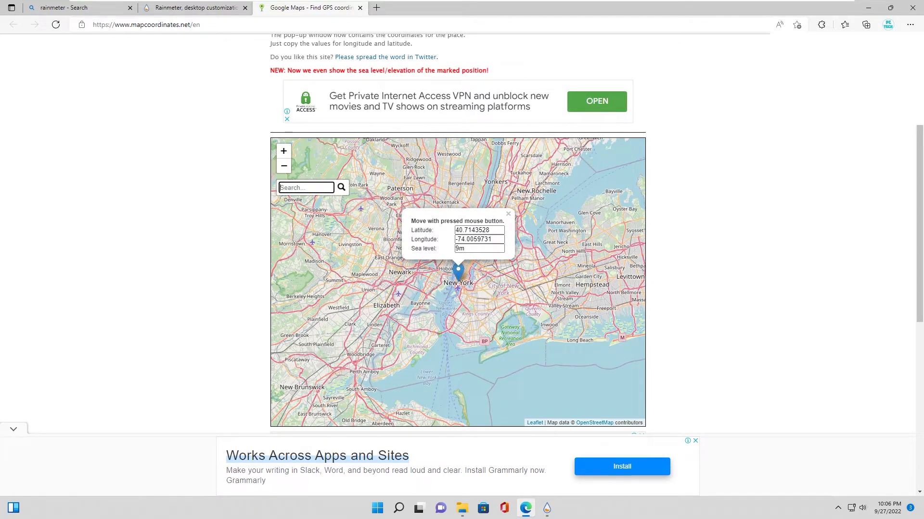
text(lom)
key(BackSpace)
text(nfon)
key(BackSpace)
key(BackSpace)
key(BackSpace)
key(BackSpace)
key(BackSpace)
key(BackSpace)
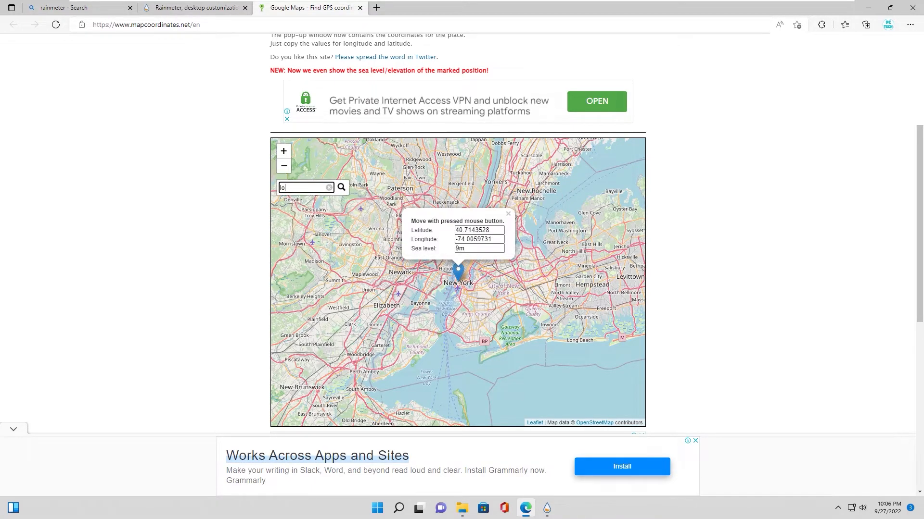
text(l)
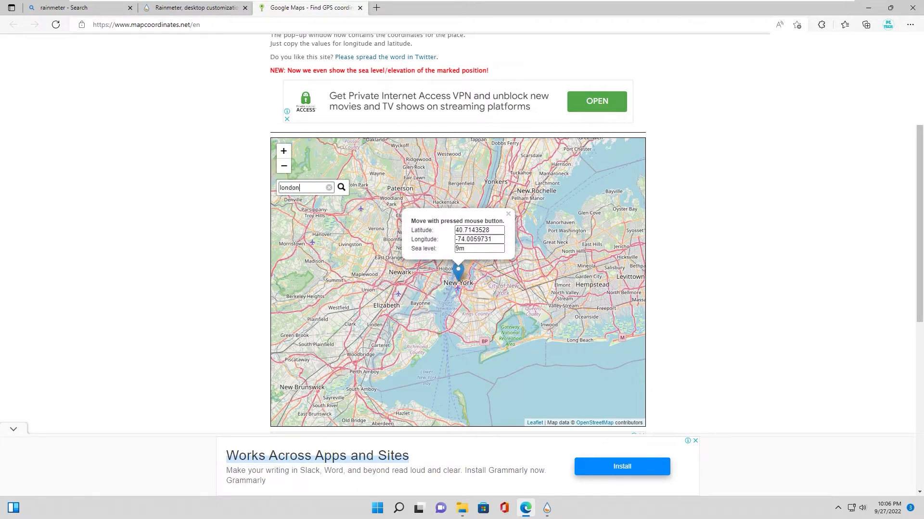
text(ondon)
click(302, 199)
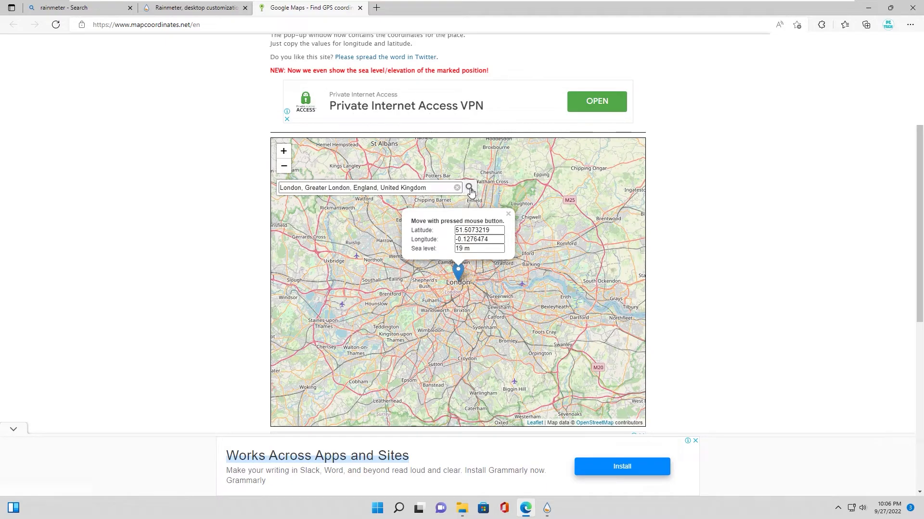
Copy London's coordinates into the Weather Desk settings, with latitude 51.5073219 and longitude -0.1276474
drag(493, 230, 436, 231)
key(ctrl+c)
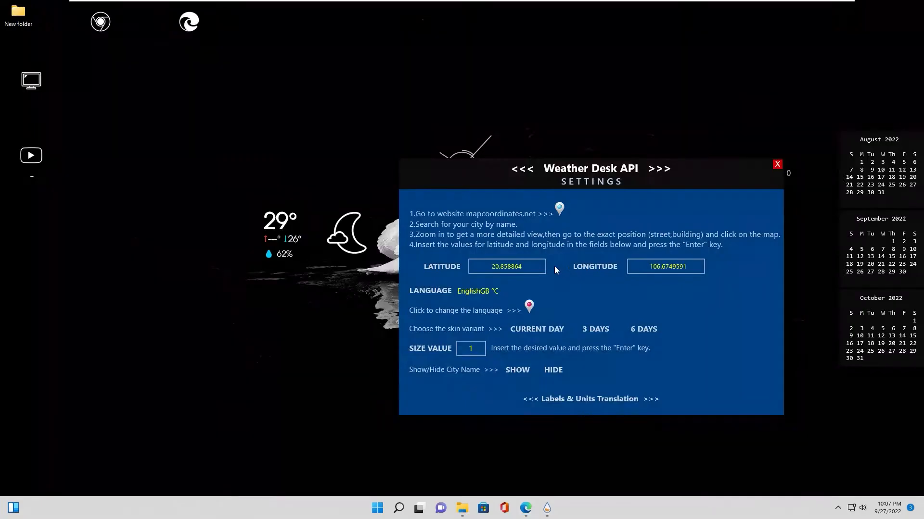
click(531, 272)
key(ctrl+v)
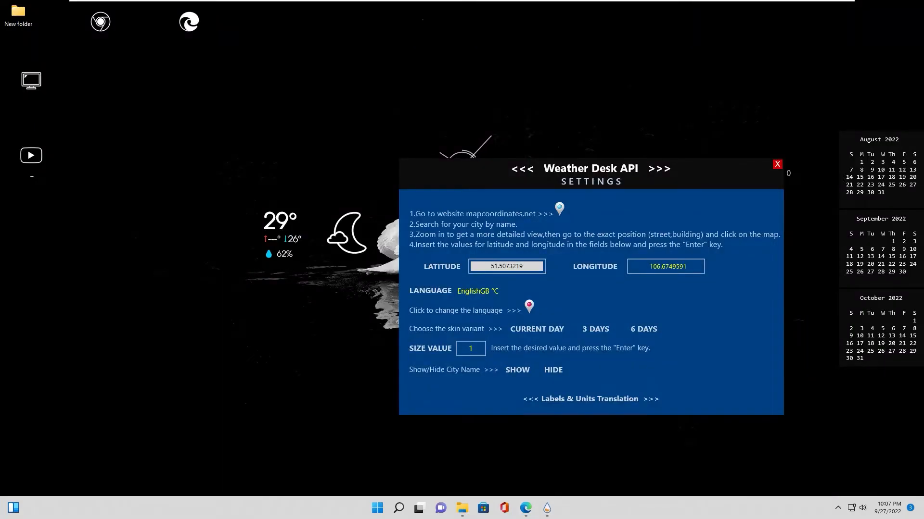
key(Return)
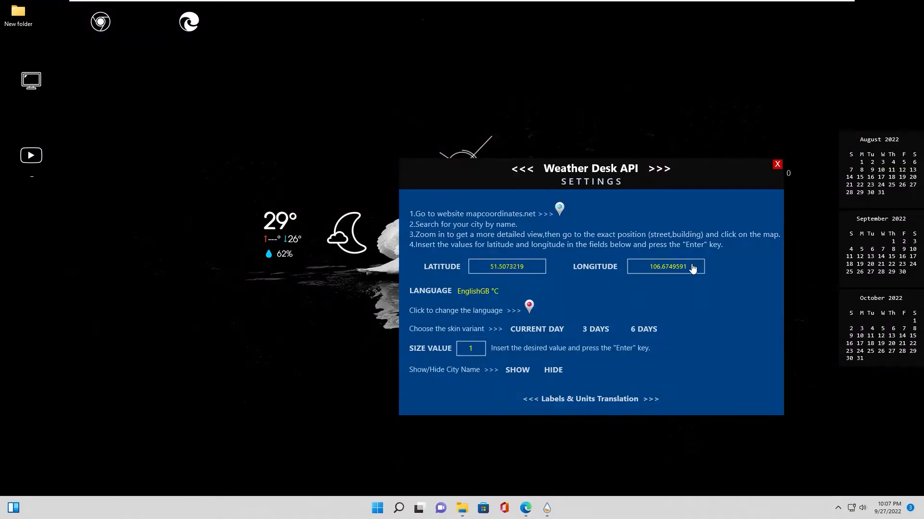
click(693, 267)
text(-0.1276474)
key(Return)
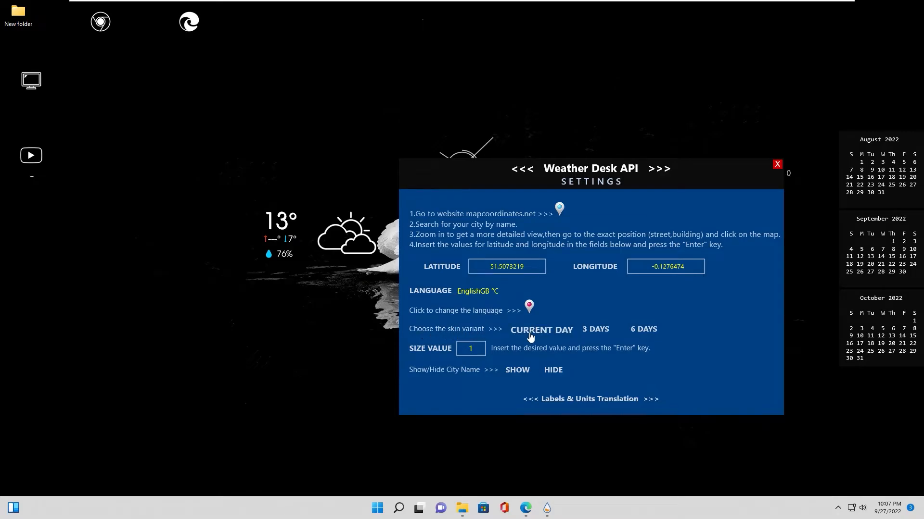
Try the 3 DAYS and 6 DAYS variants of the weather skin and switch back to CURRENT DAY
click(595, 332)
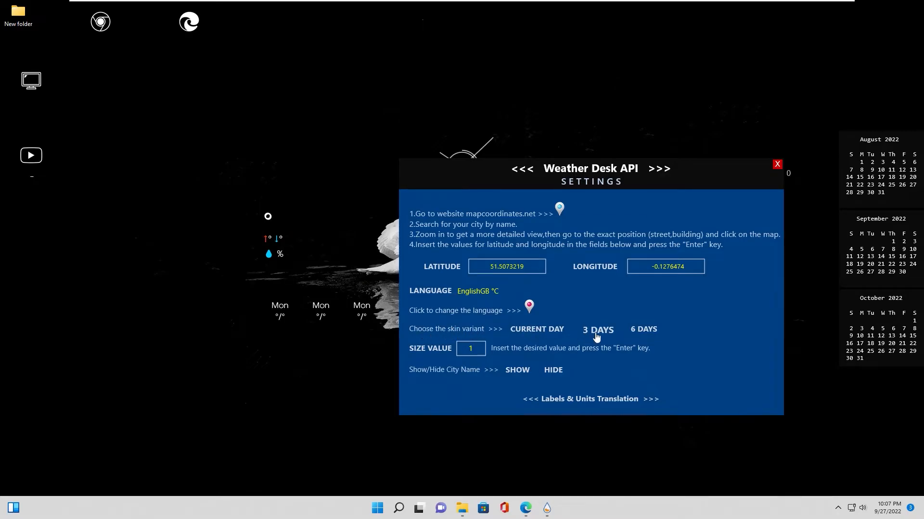
click(647, 333)
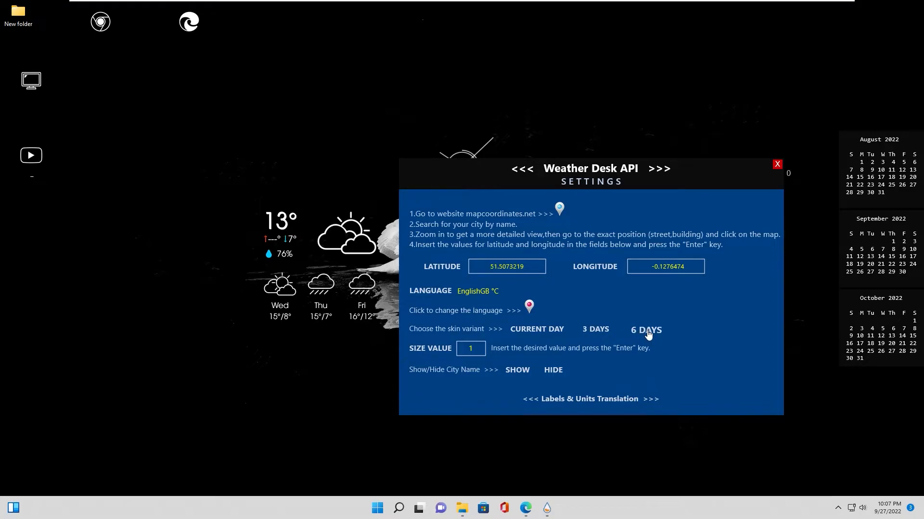
click(530, 332)
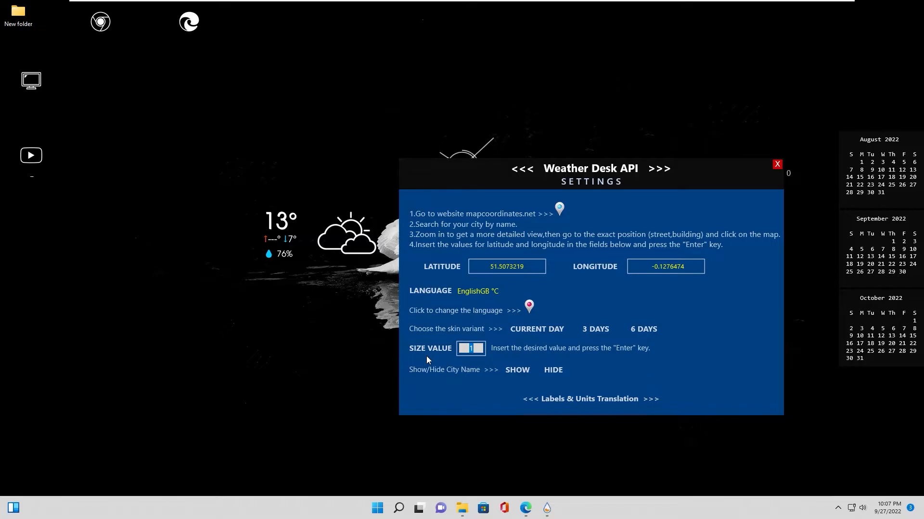
Set the weather skin's size value to 0.68, try the city name display, and close the Weather Desk settings
text(0.68)
key(Return)
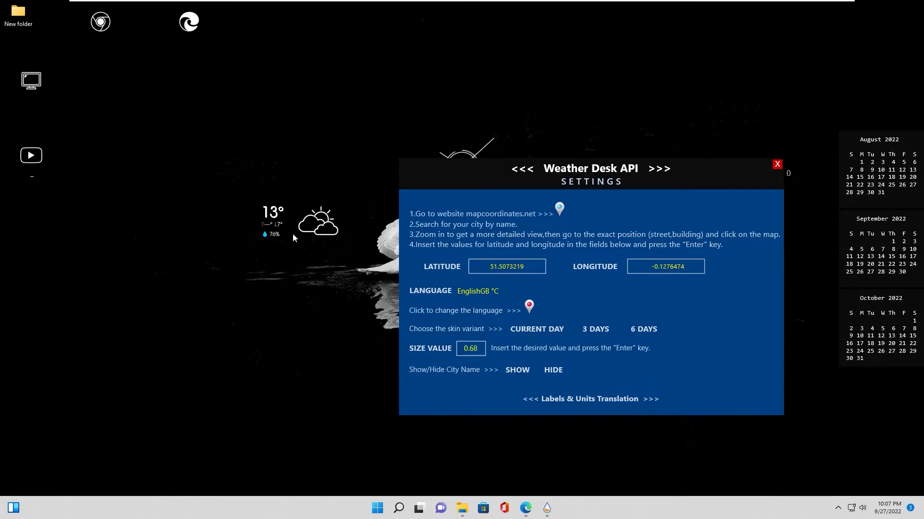
click(515, 372)
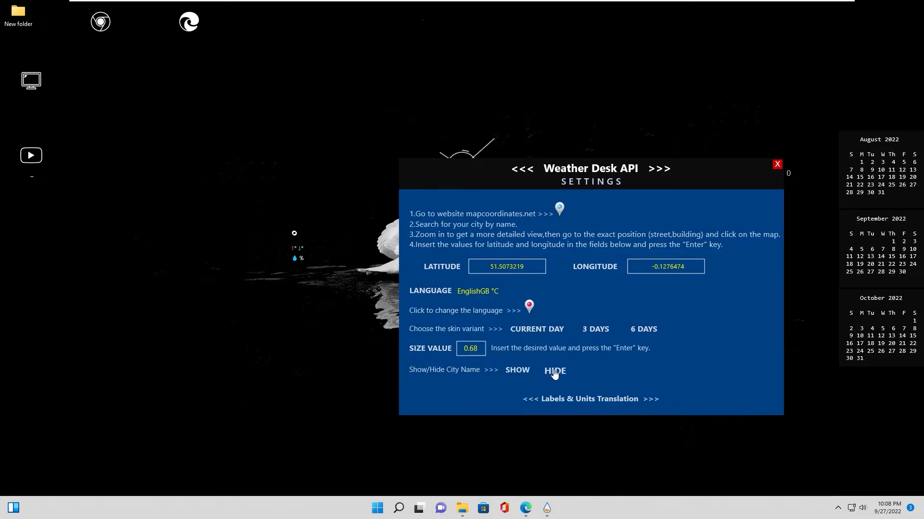
click(777, 165)
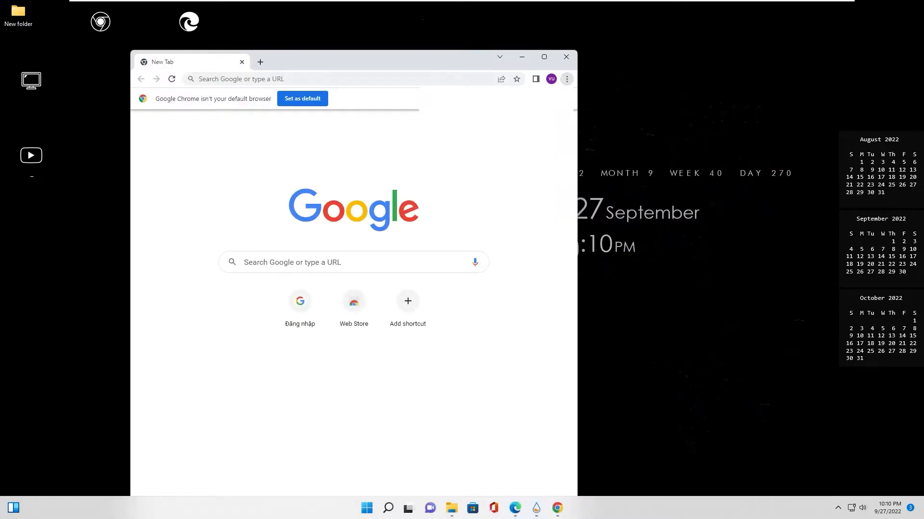
Open the WebNowPlaying Companion page of the Chrome Web Store in Chrome, add the extension, and minimize the browser
click(544, 57)
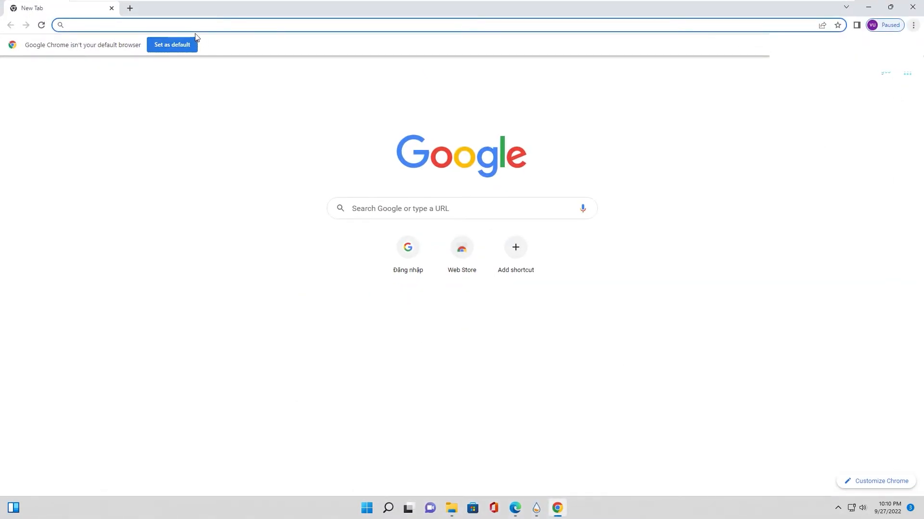
text(https://chrome.google.com/webstore/detail/webnowplaying-companion/jfakgfcdgpghbbefmdfjkbdlibjgnbli)
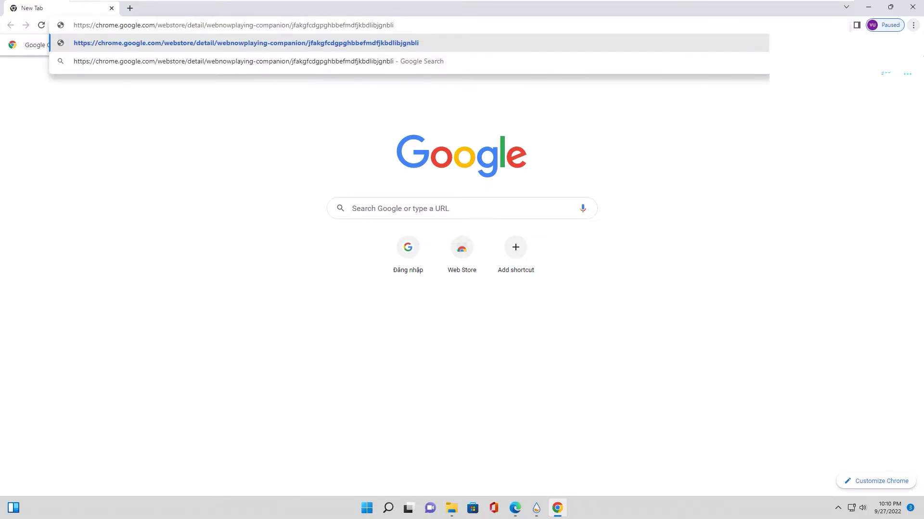
key(Return)
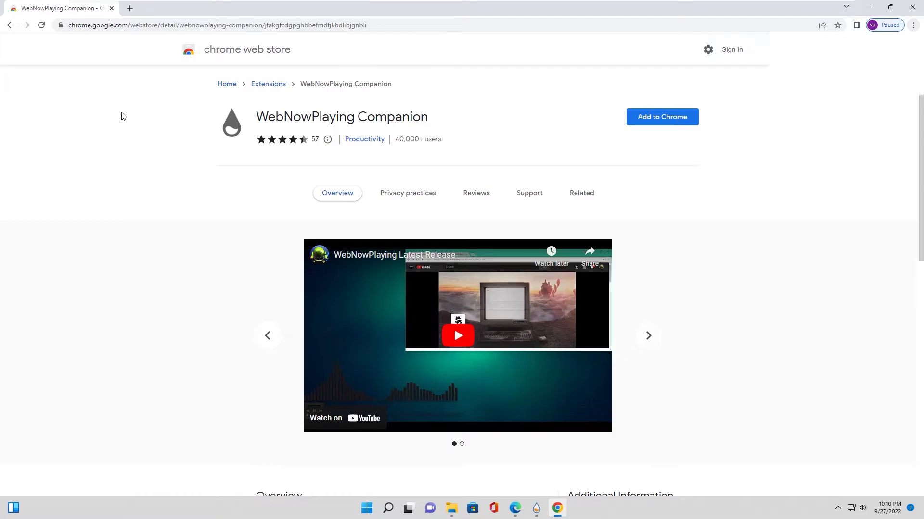
click(657, 122)
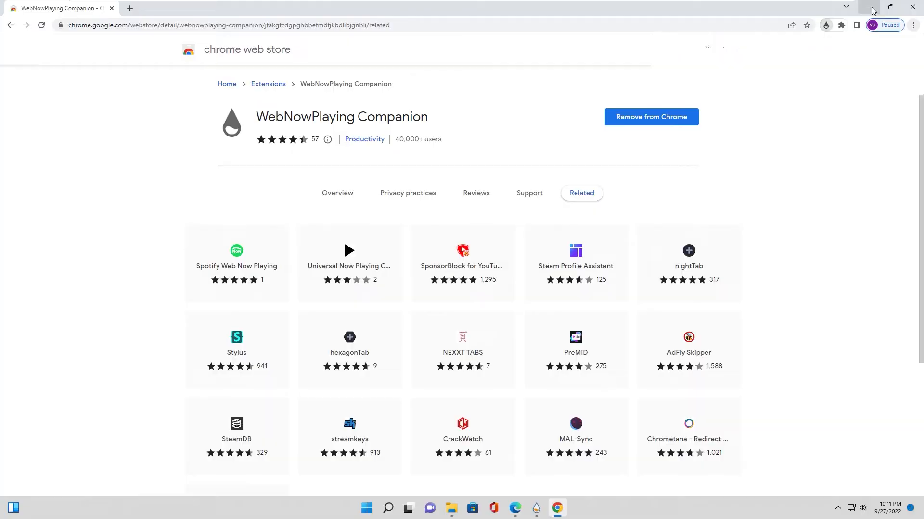
click(871, 8)
Install the WebNowPlaying_0.5.0 (1) skin package from the Skins rainmeter package 3 folder
mouse_move(451, 508)
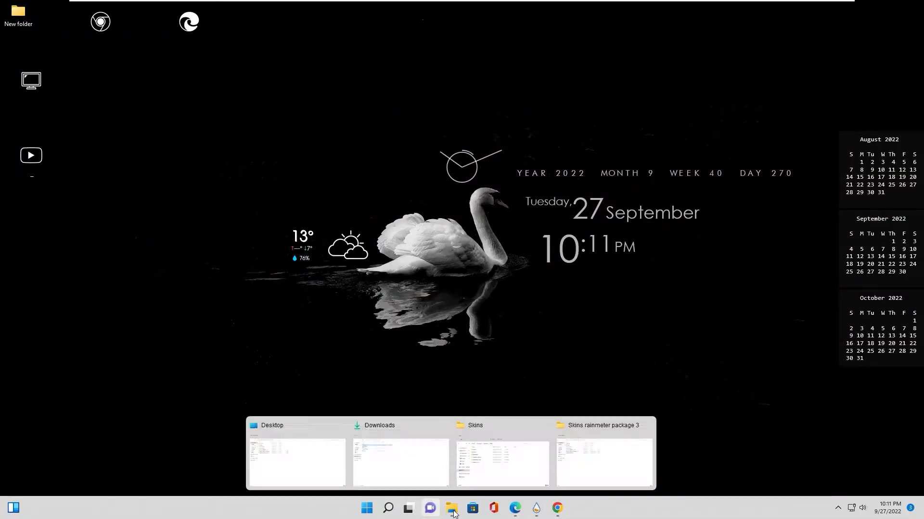
click(571, 462)
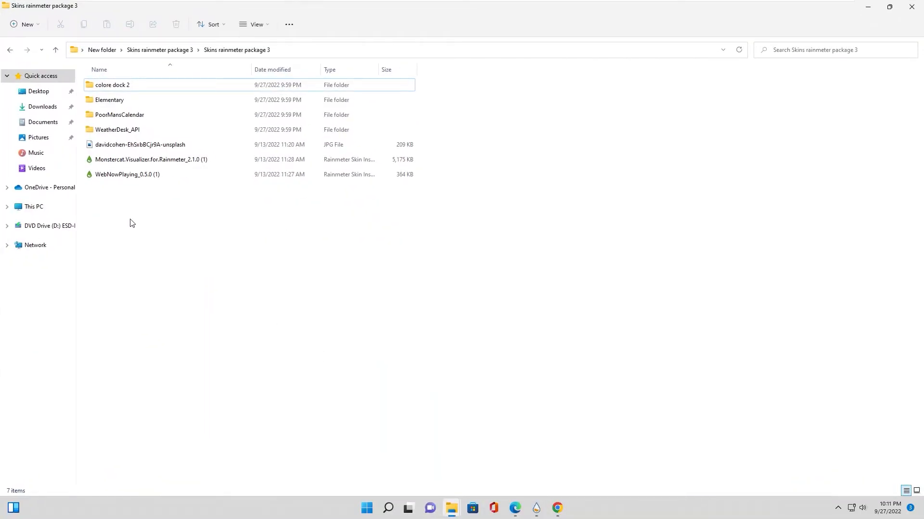
double_click(118, 176)
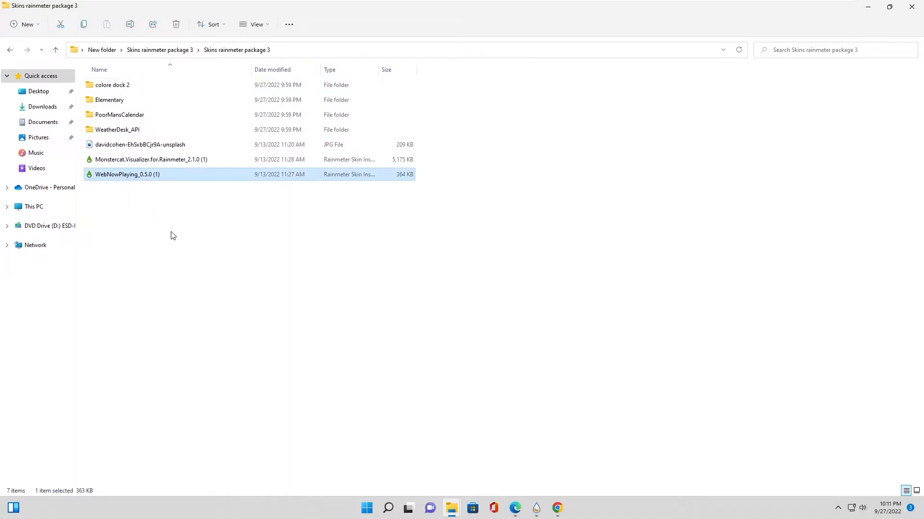
click(492, 328)
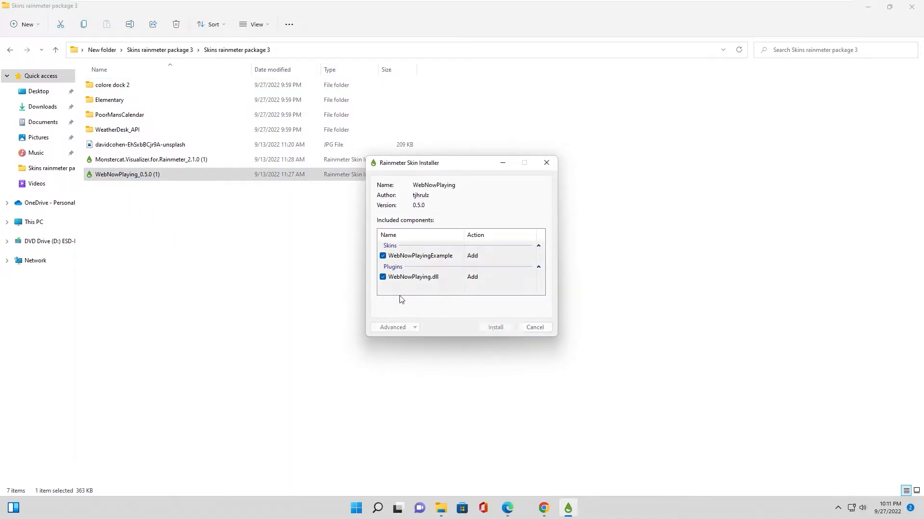
Install the Monstercat.Visualizer.for.Rainmeter_2.1.0 (1) skin package and open the visualizer's settings
double_click(115, 162)
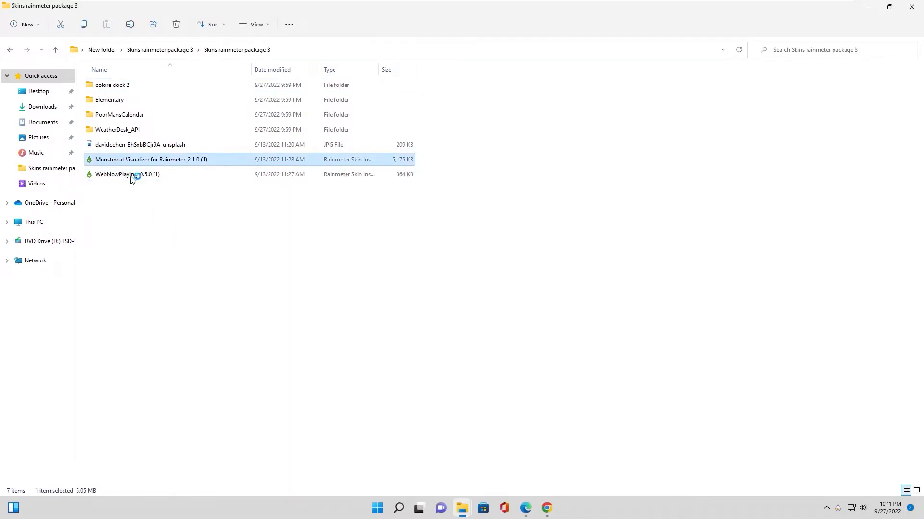
click(491, 343)
click(462, 297)
right_click(69, 51)
click(105, 211)
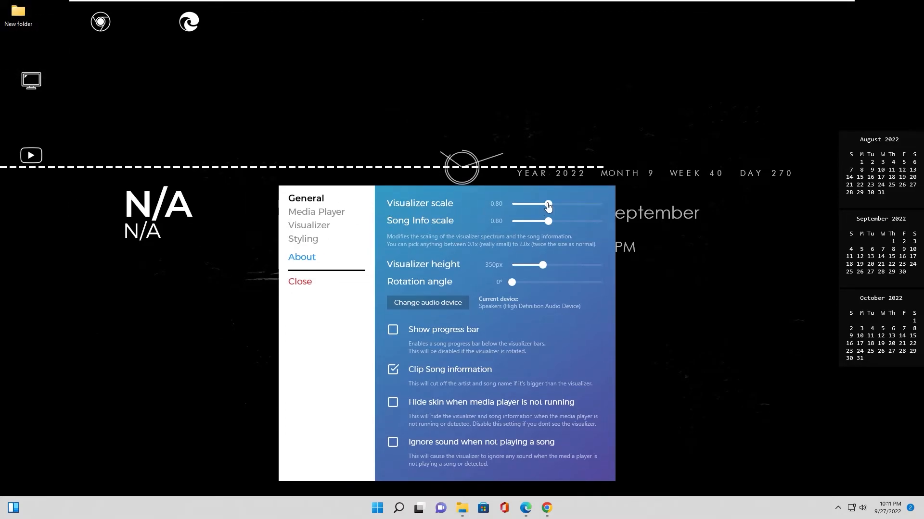
Set visualizer scale to 0.23, song info scale to 0.32, height to 66px and rotation to 90°, placing both elements below the desktop's YouTube icon
drag(537, 205, 527, 224)
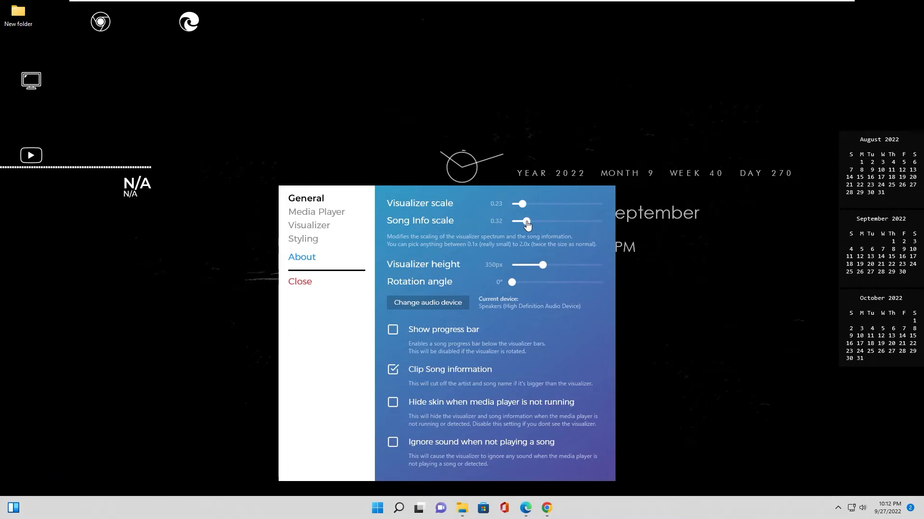
drag(83, 169, 160, 385)
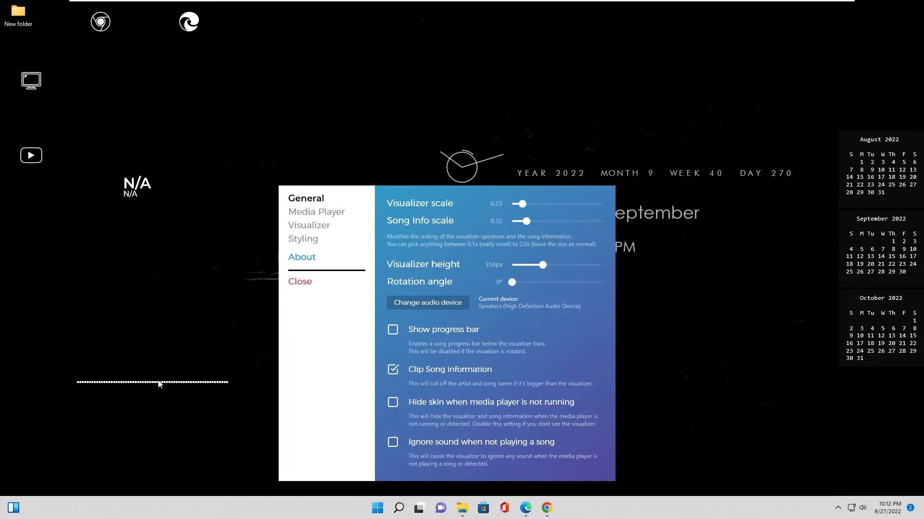
drag(134, 193, 147, 411)
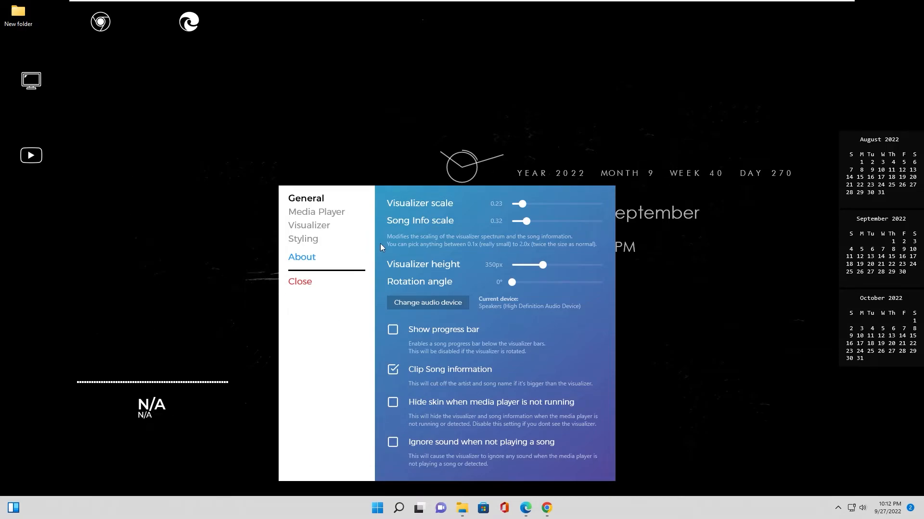
drag(512, 283, 523, 287)
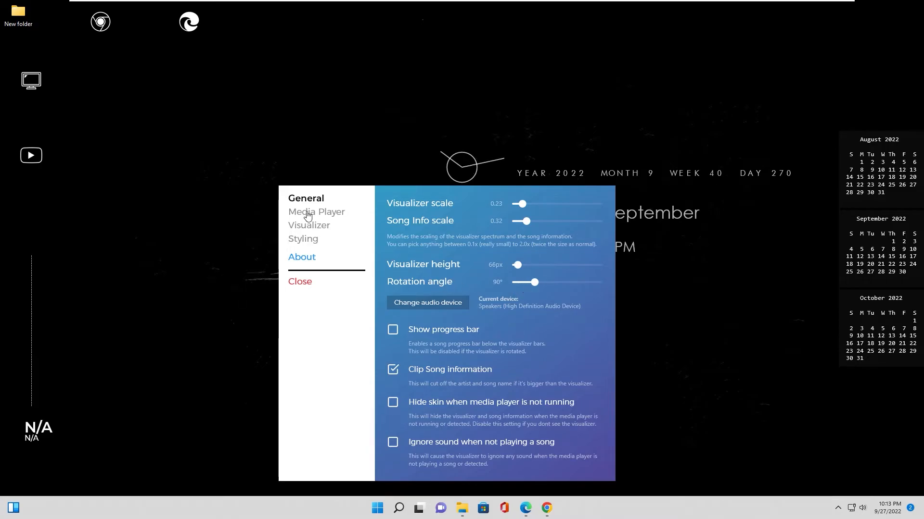
Choose WebNowPlaying as the visualizer's media player and allow Rainmeter through the firewall on public networks
click(307, 213)
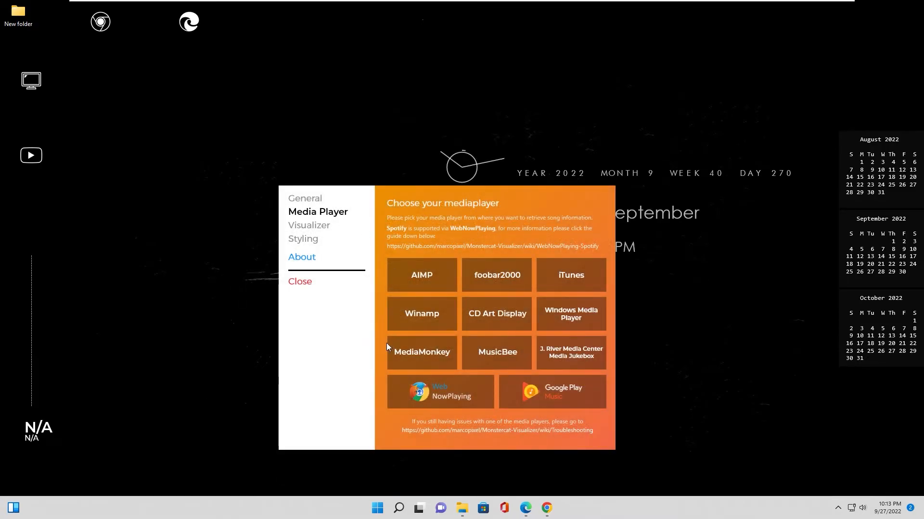
click(438, 398)
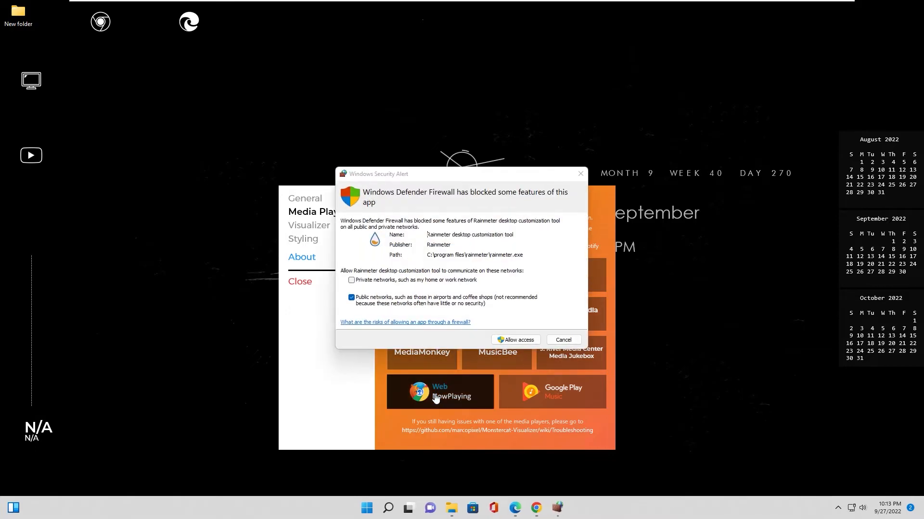
click(504, 340)
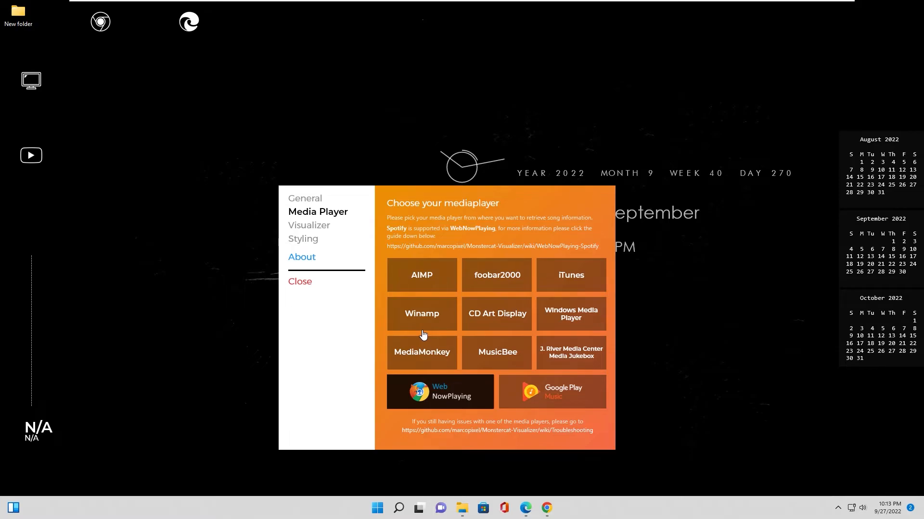
Play music in Chrome and adjust the Monstercat visualizer's bar count and smoothing level
click(309, 226)
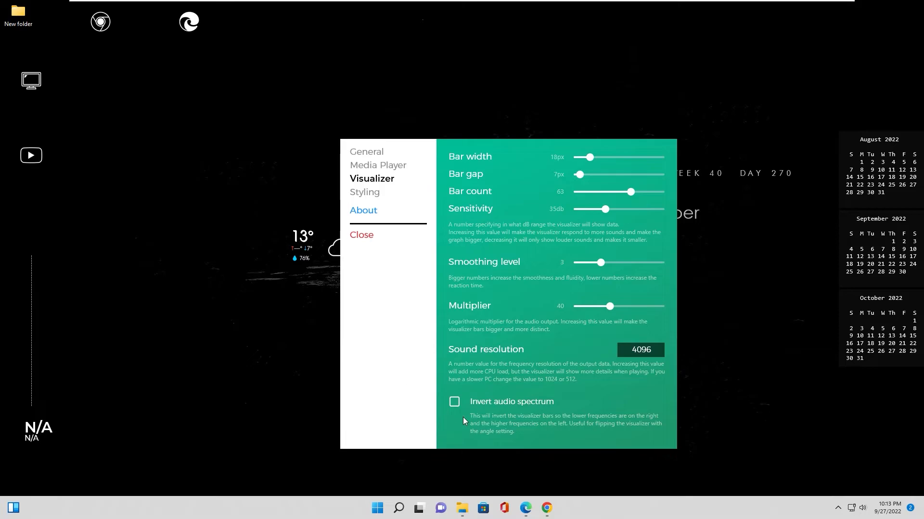
click(547, 508)
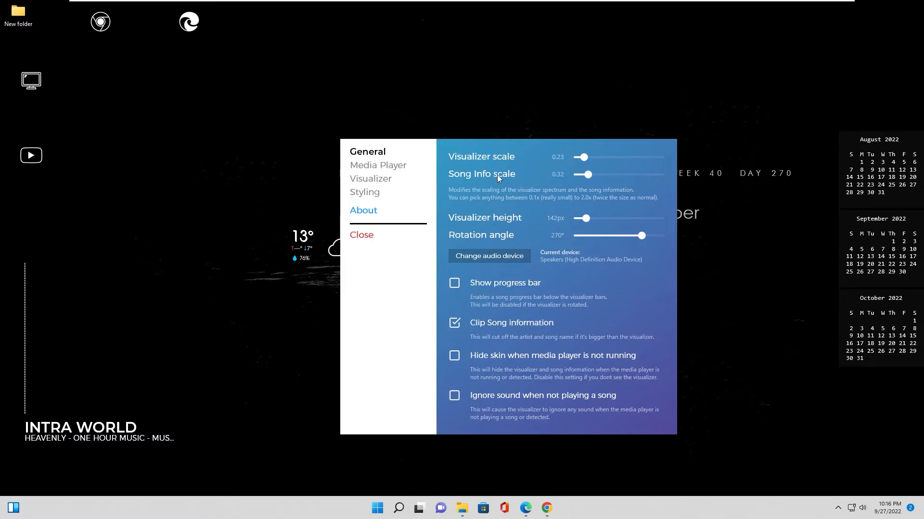
click(378, 166)
click(368, 180)
drag(629, 194, 617, 210)
drag(599, 263, 623, 266)
Set the visualizer's song info scale to 0.17 and close its settings window
click(362, 193)
click(372, 133)
drag(588, 175, 587, 157)
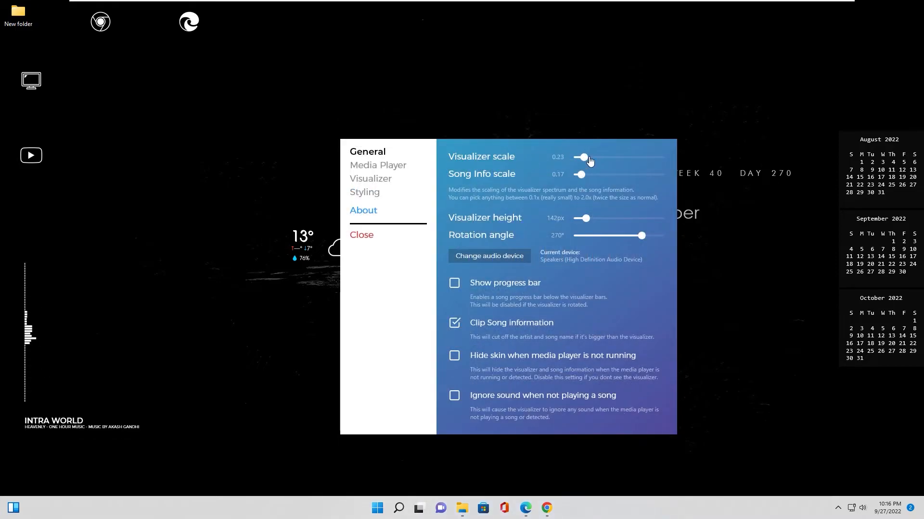
click(361, 235)
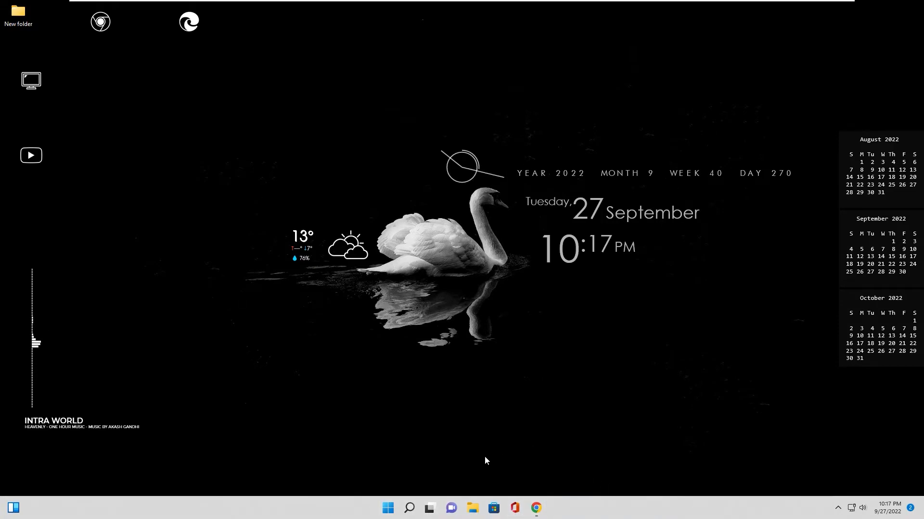
Find TranslucentTB in the Microsoft Store and install it
click(494, 508)
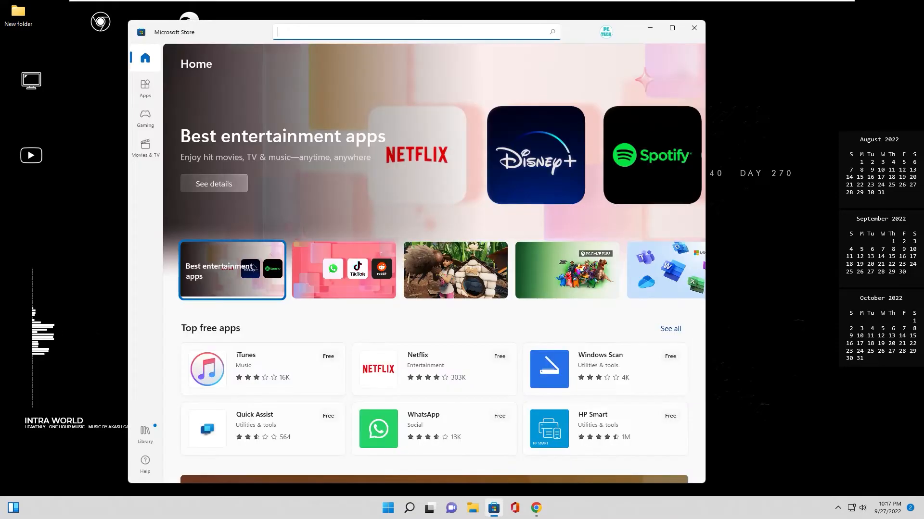
text(trans)
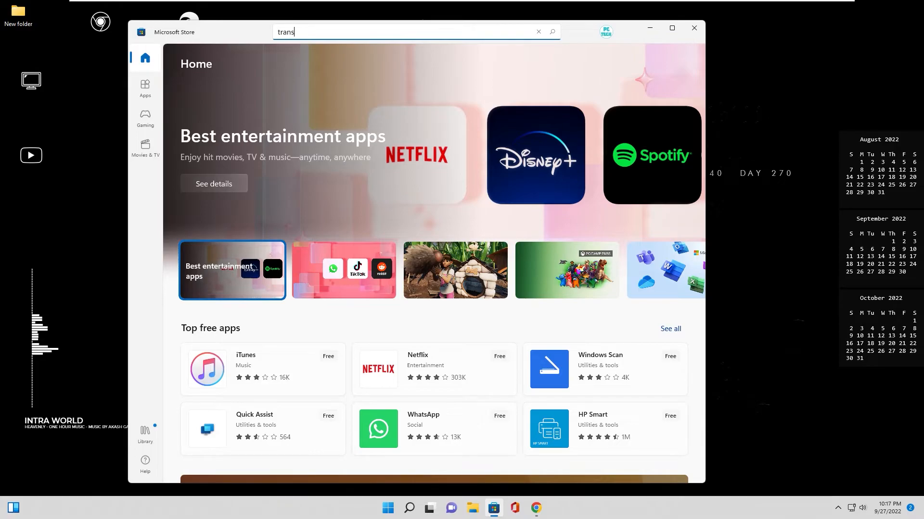
text(lucenttb)
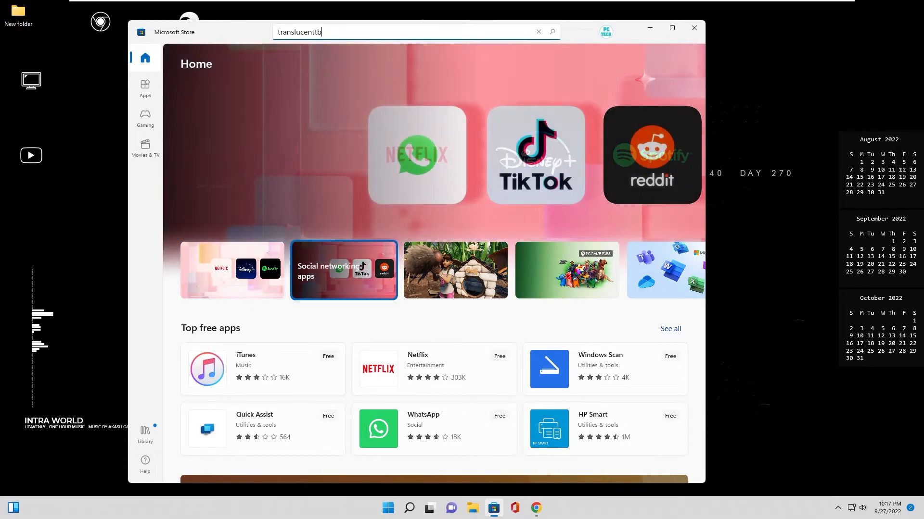
click(315, 85)
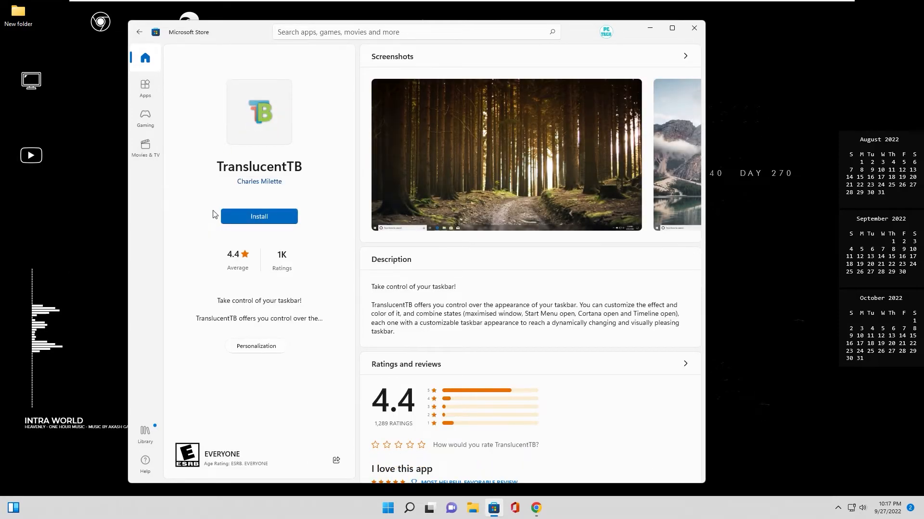
click(263, 216)
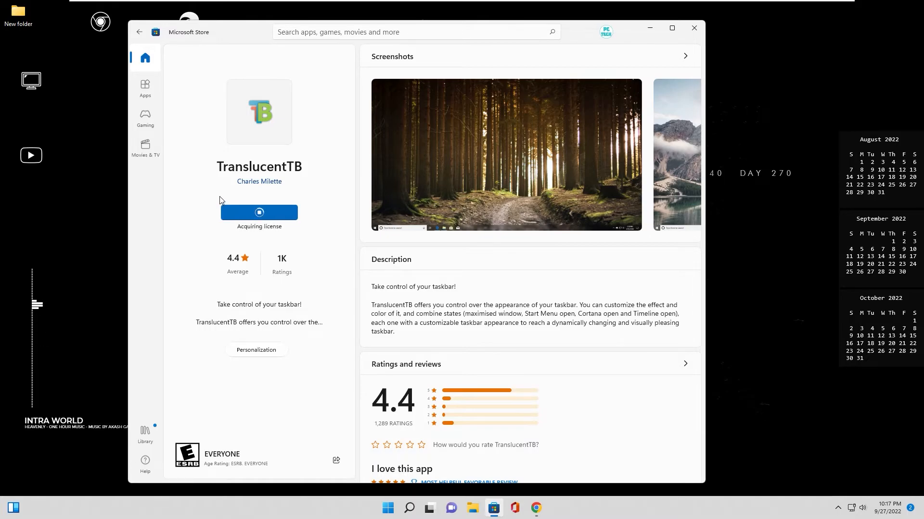
Launch TranslucentTB, continue past its welcome screen and open its Desktop taskbar appearance options
click(244, 215)
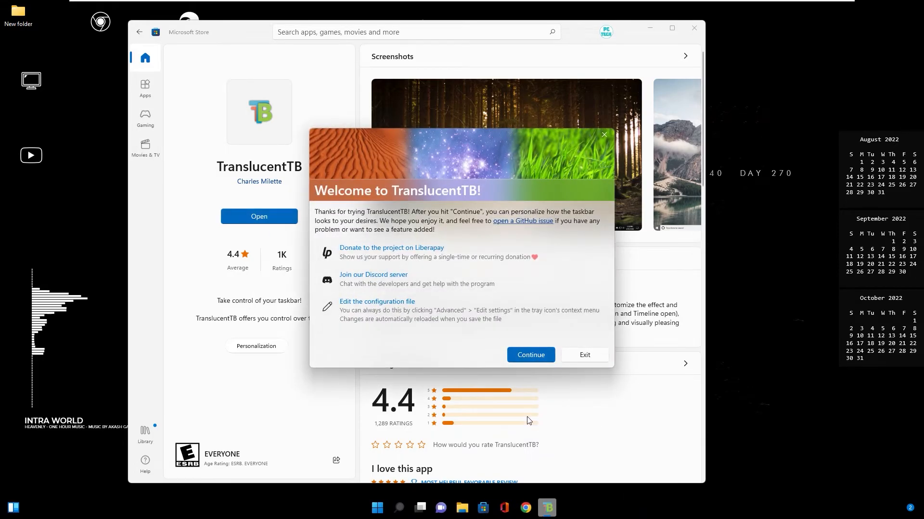
click(521, 355)
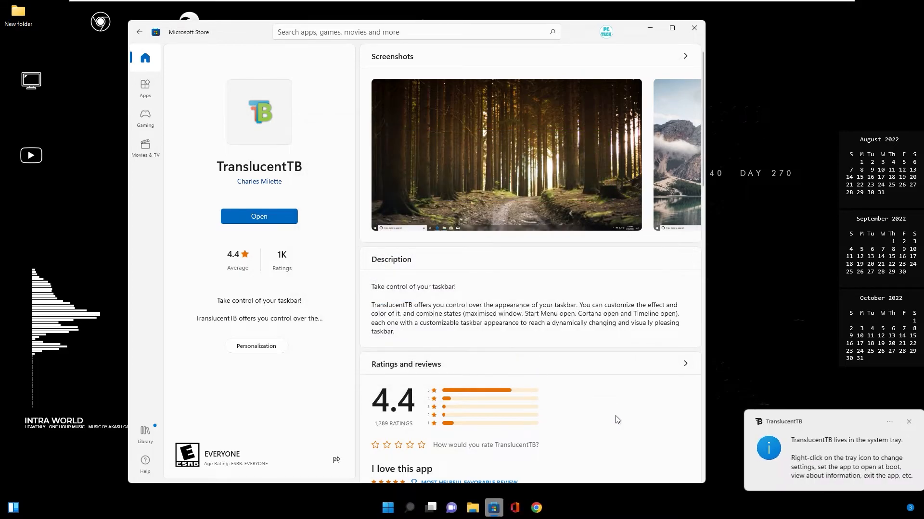
click(903, 424)
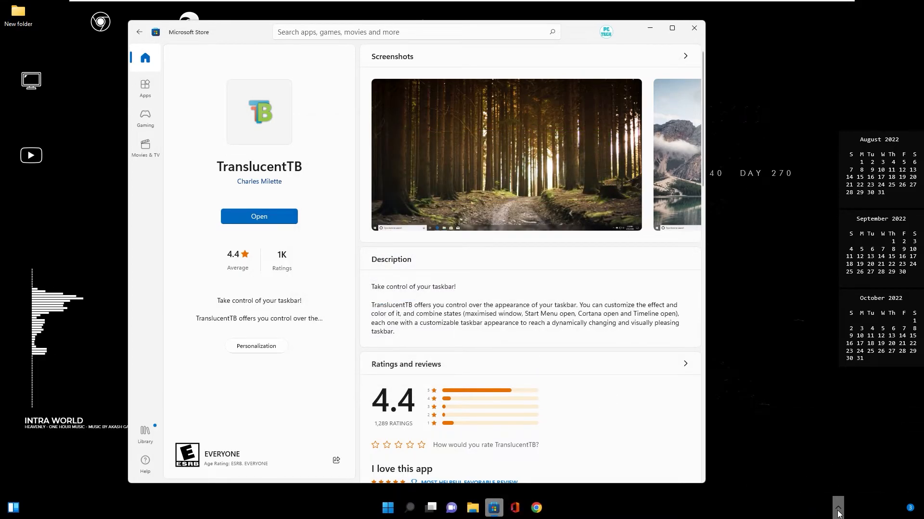
click(837, 513)
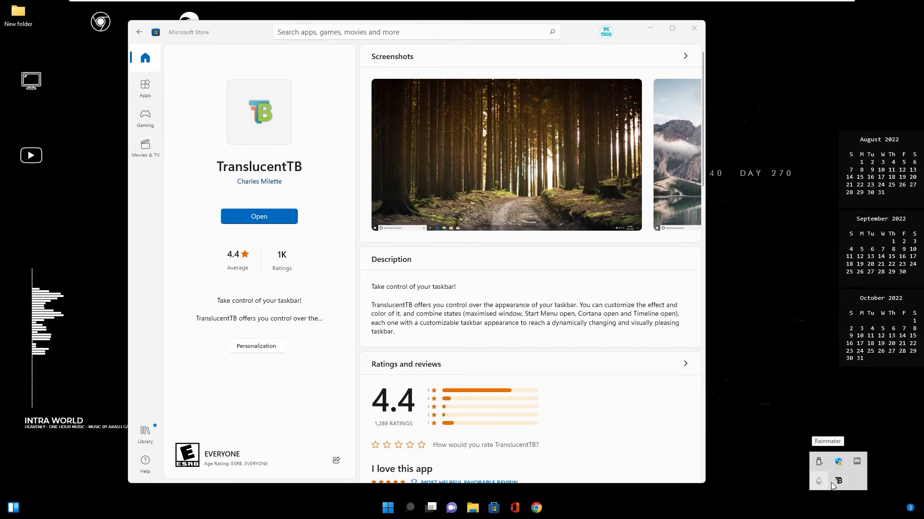
right_click(839, 482)
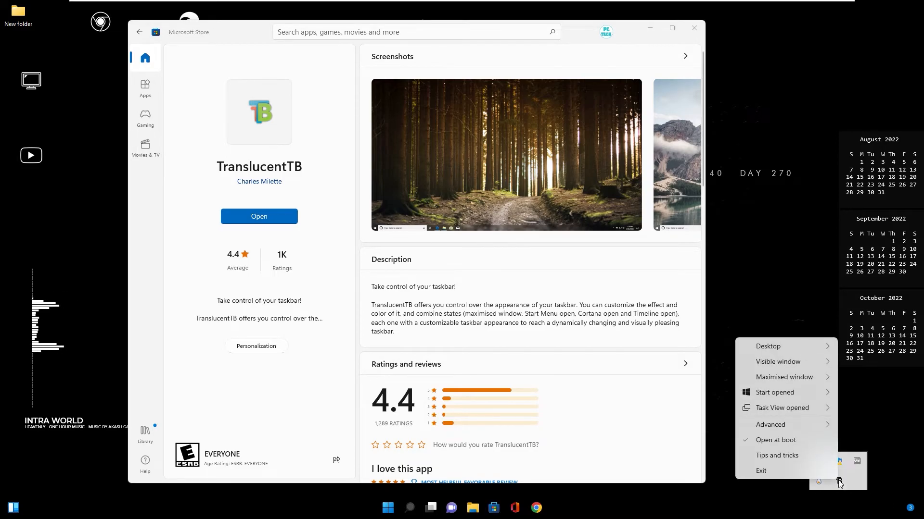
mouse_move(778, 347)
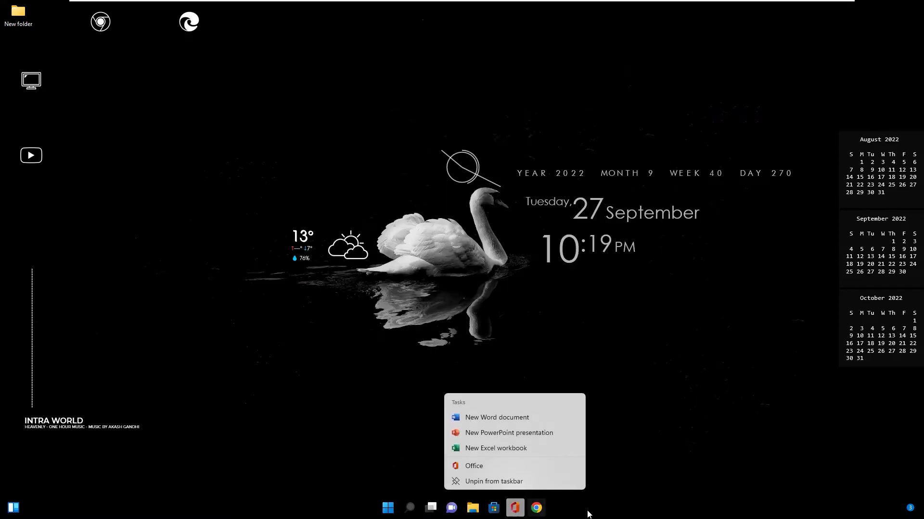
Unpin Office, Microsoft Store and File Explorer from the taskbar
click(552, 503)
right_click(514, 508)
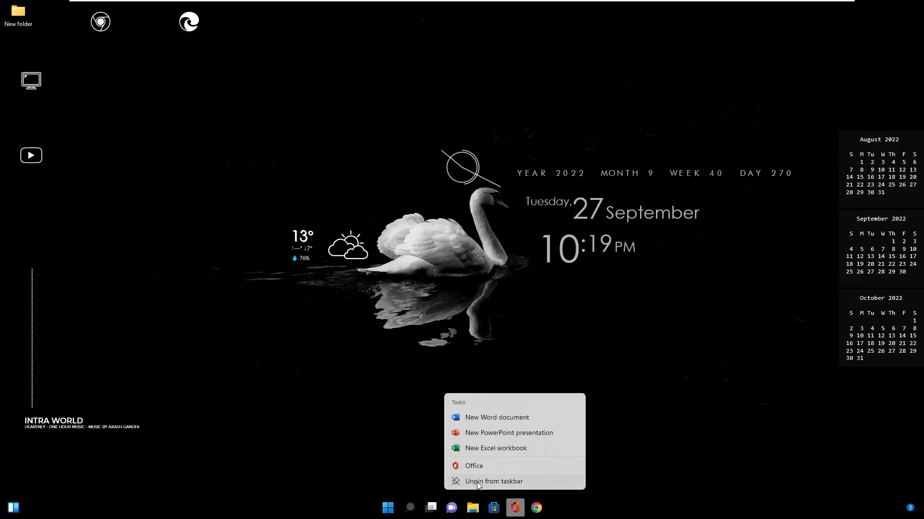
click(493, 482)
right_click(504, 508)
click(476, 481)
right_click(491, 508)
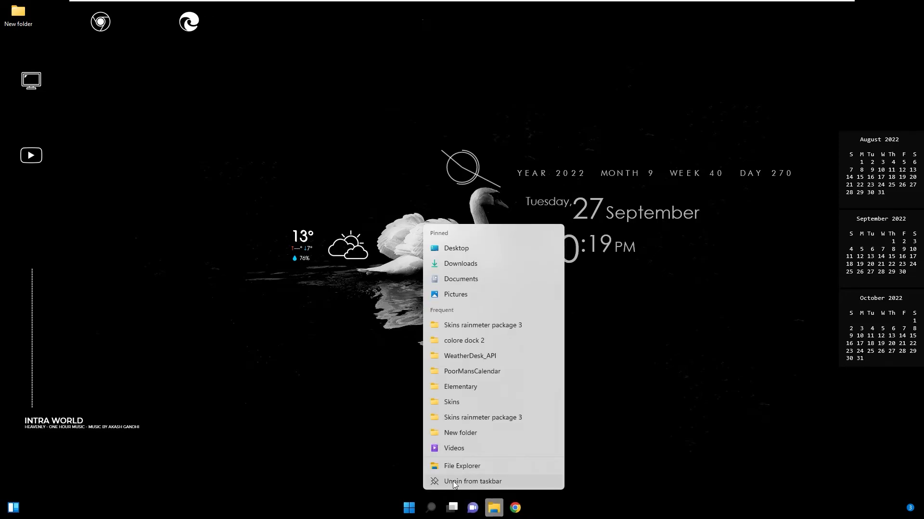
click(455, 482)
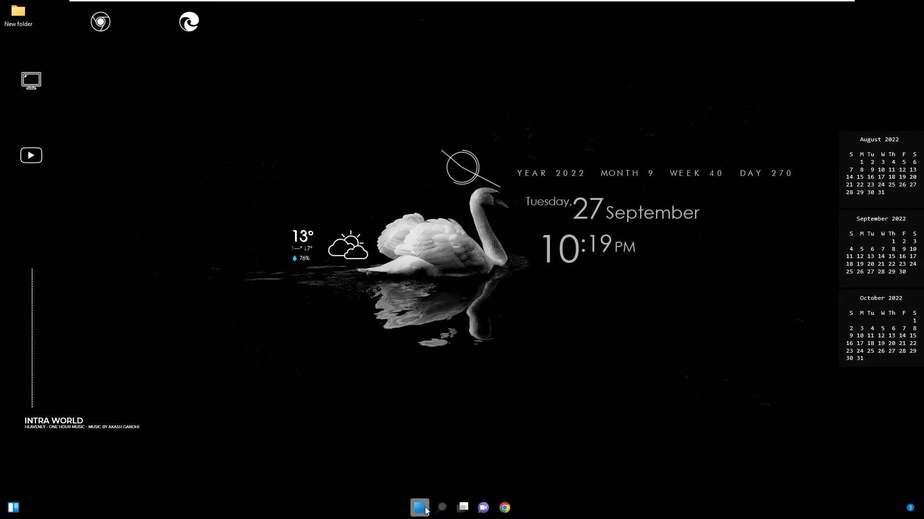
Turn off Search, Task view, Widgets and Chat in the taskbar personalization settings and close Settings
key(super)
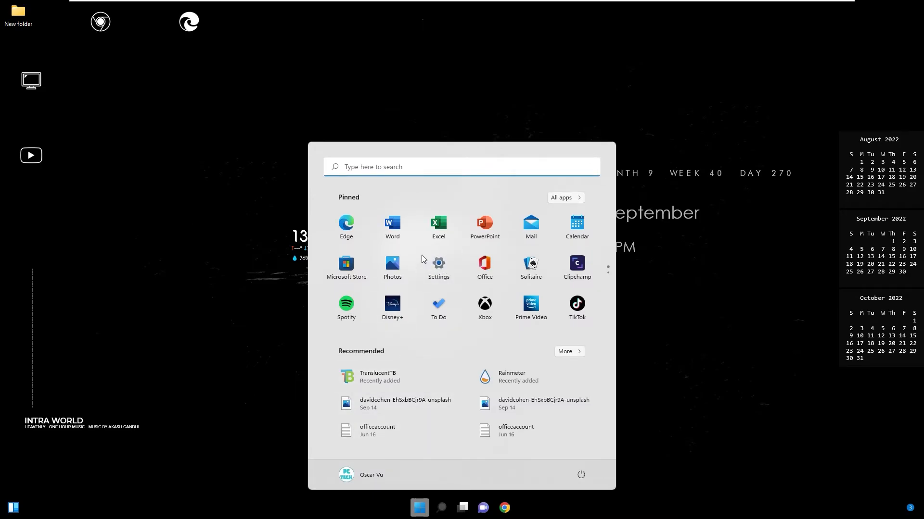
click(427, 270)
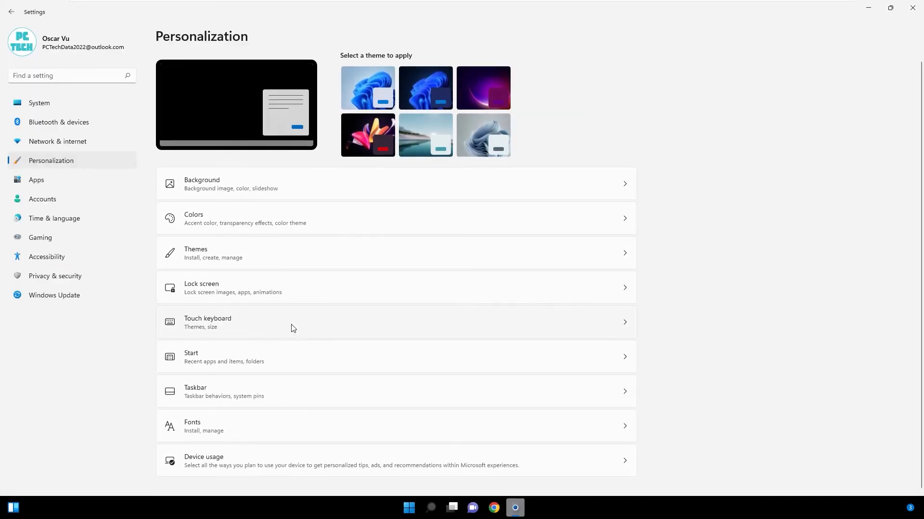
click(310, 391)
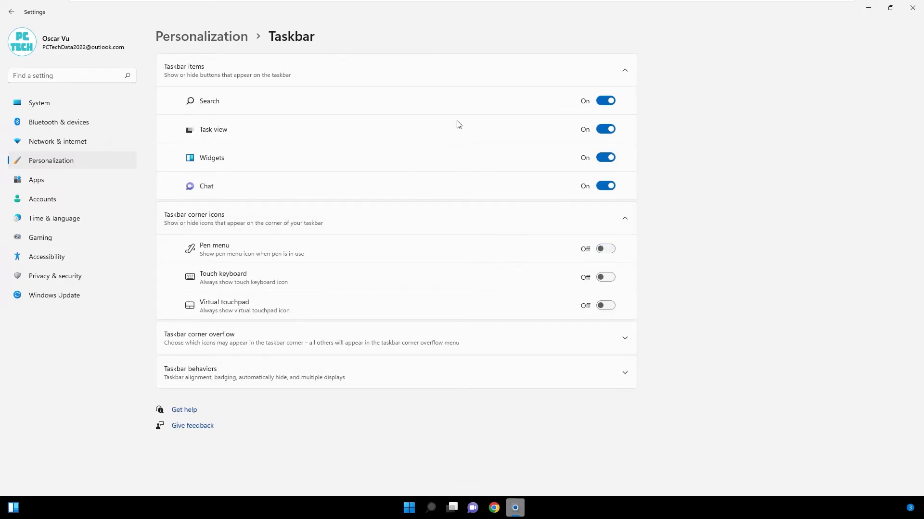
click(602, 101)
click(604, 130)
click(602, 158)
click(605, 186)
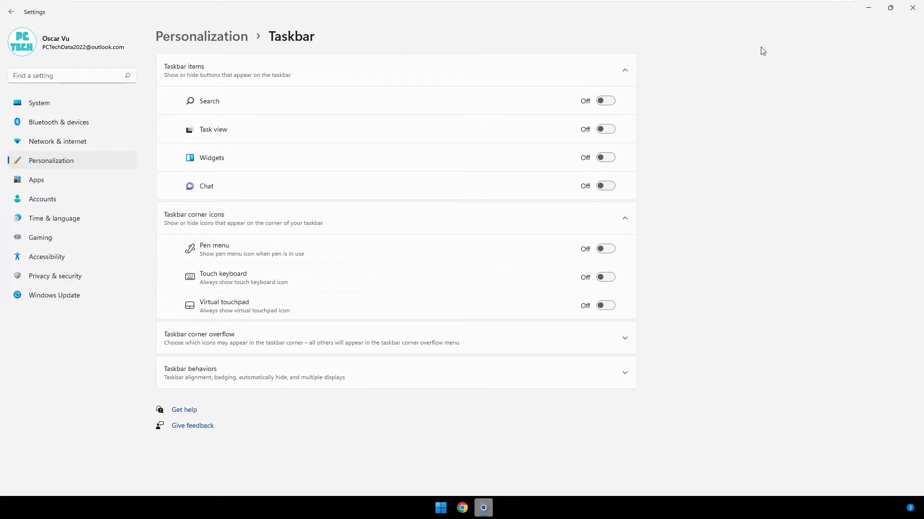
click(905, 11)
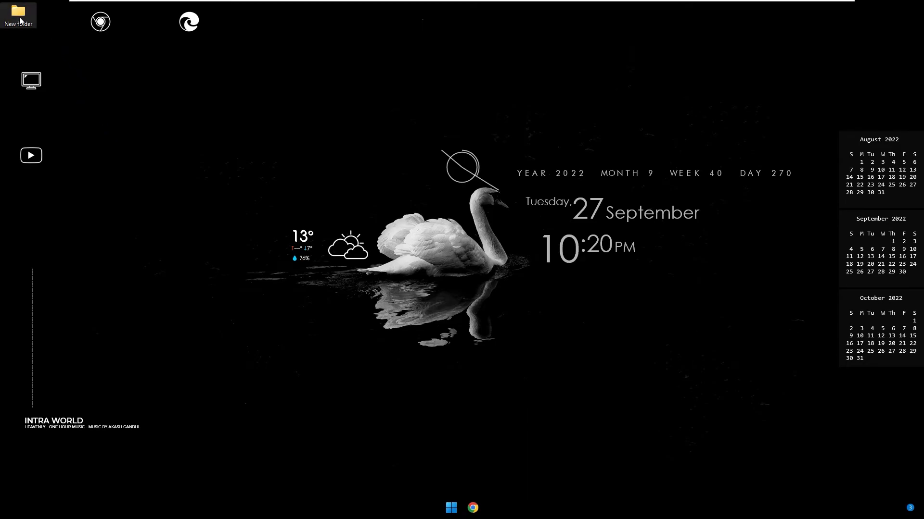
Hide the desktop icons and show them again
right_click(108, 58)
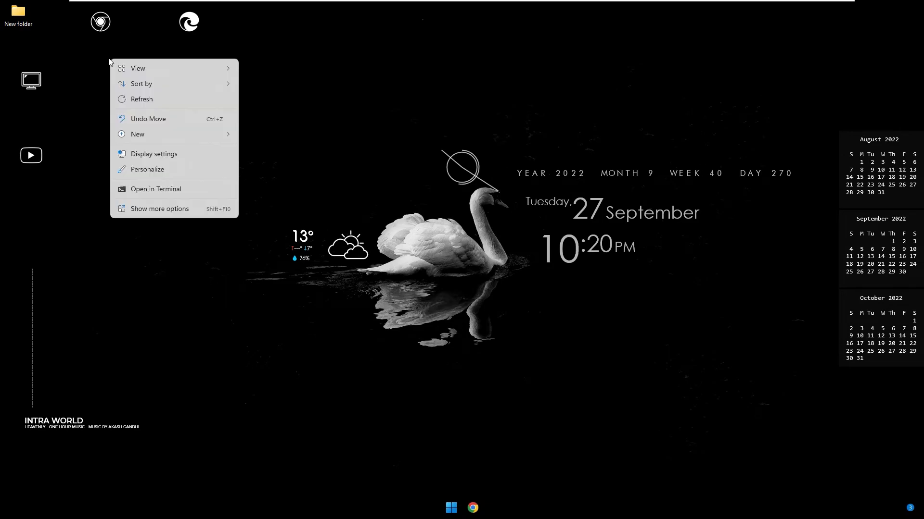
mouse_move(145, 68)
click(282, 153)
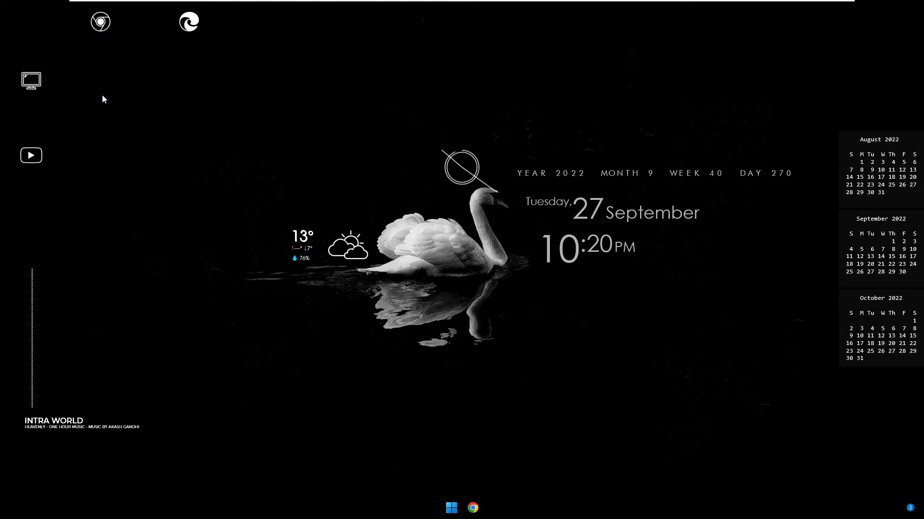
right_click(101, 67)
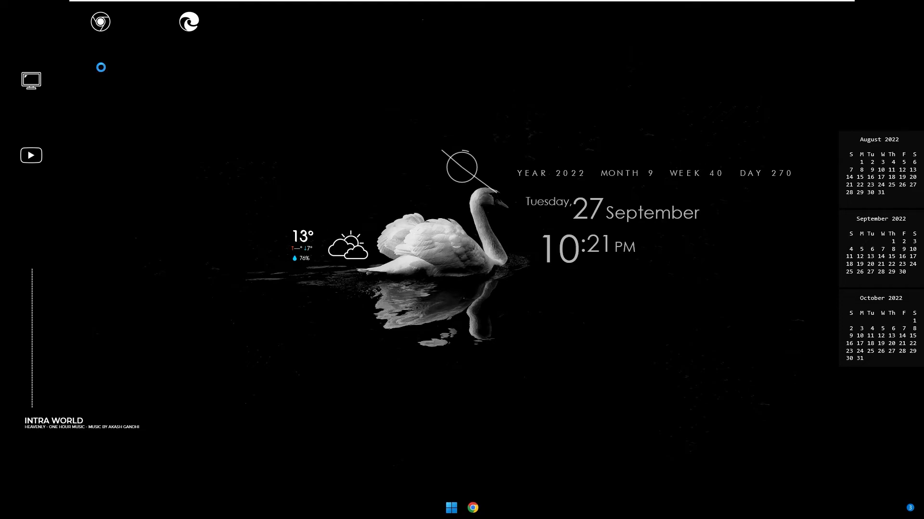
mouse_move(154, 75)
click(275, 162)
Rename the desktop's New folder with an invisible blank character, code 255
right_click(18, 18)
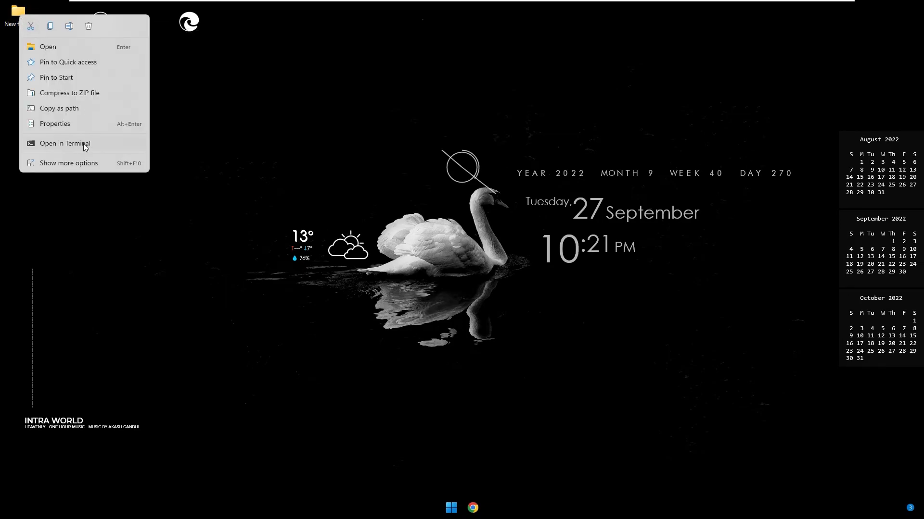
click(79, 162)
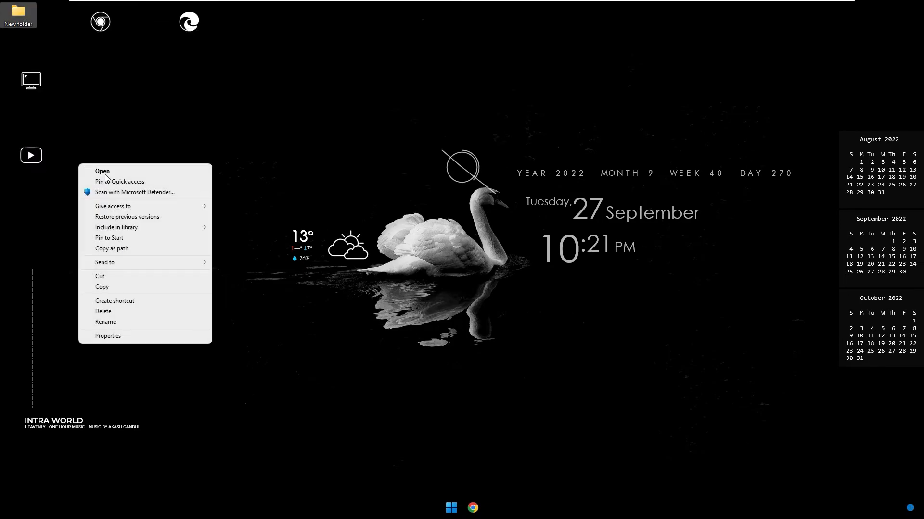
click(123, 322)
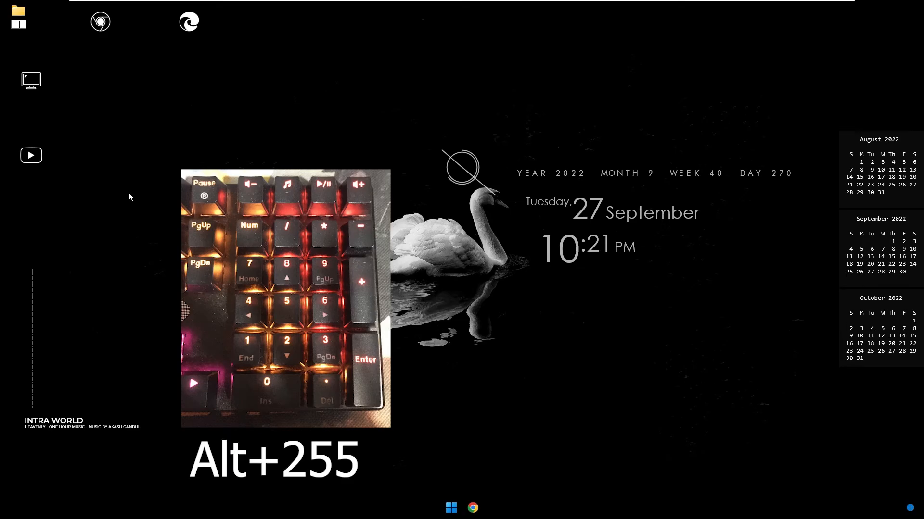
key(Return)
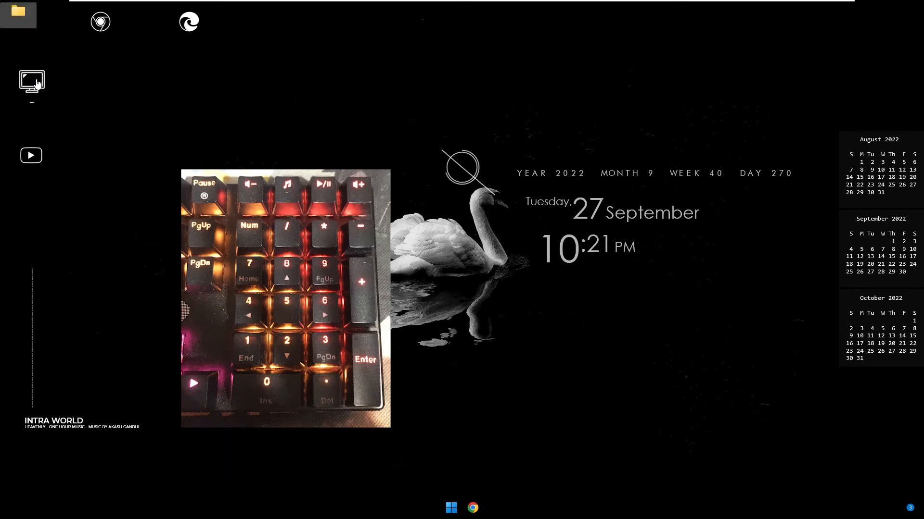
click(95, 81)
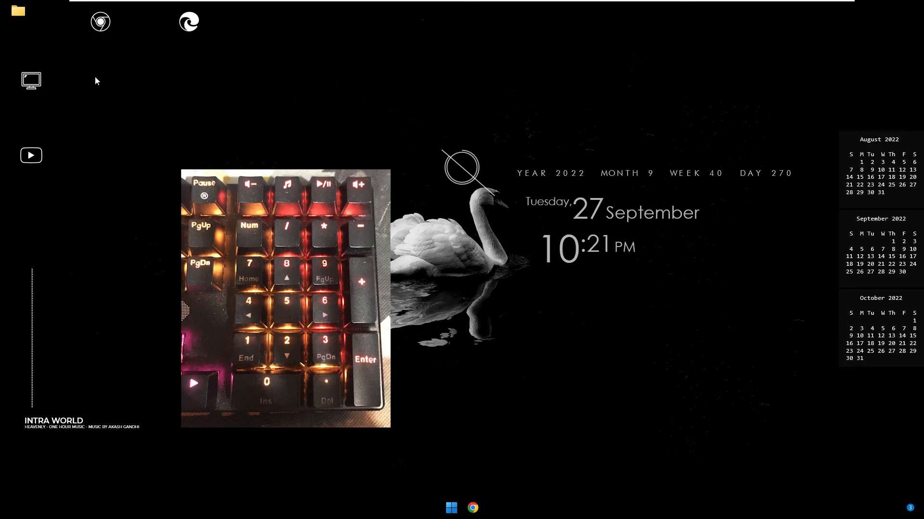
Change the blank-named desktop folder's icon to the white folder from SHELL32.dll, and open the folder briefly to check it
right_click(16, 12)
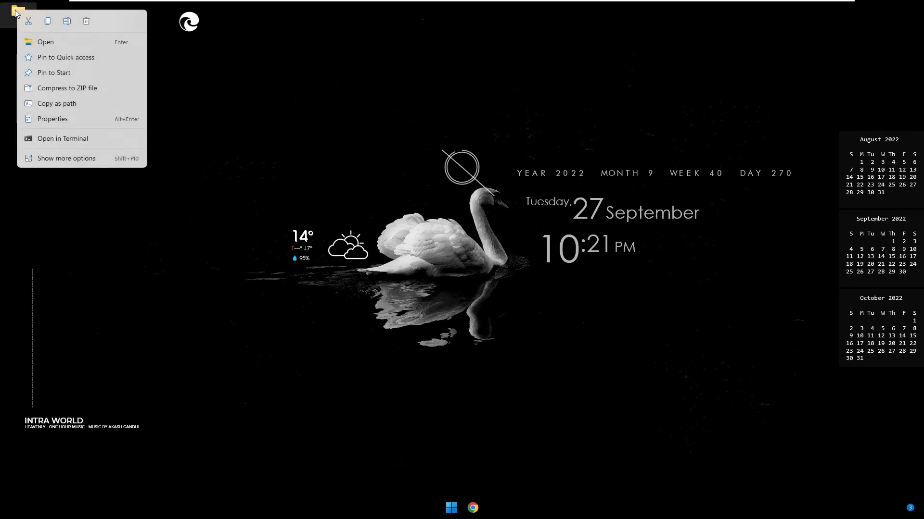
click(67, 159)
click(120, 331)
click(153, 33)
click(47, 177)
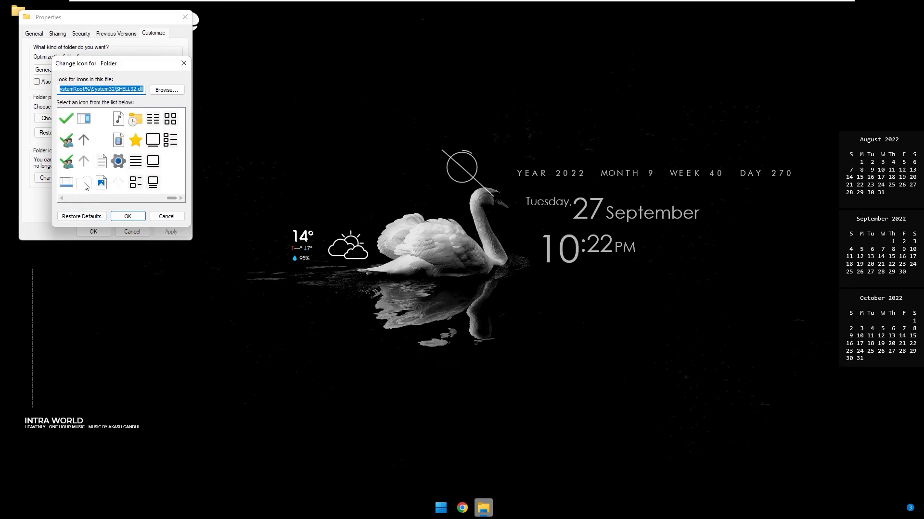
click(85, 185)
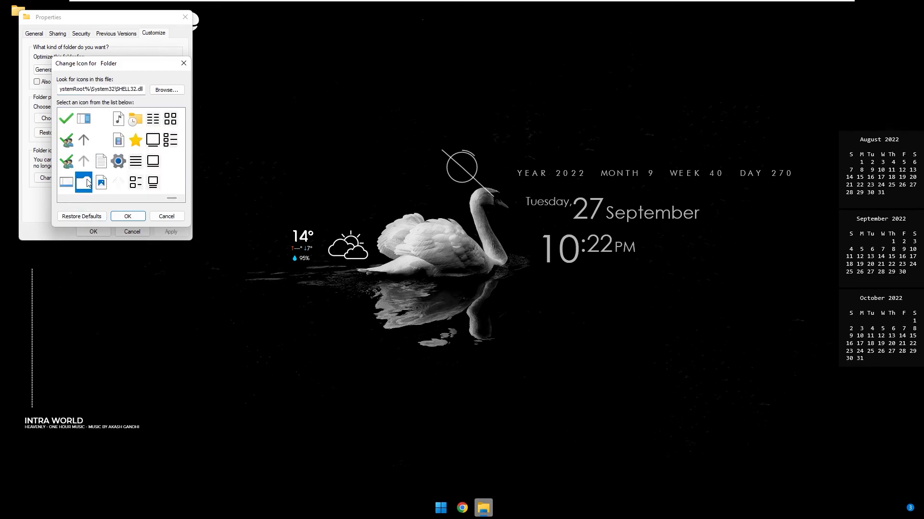
click(127, 217)
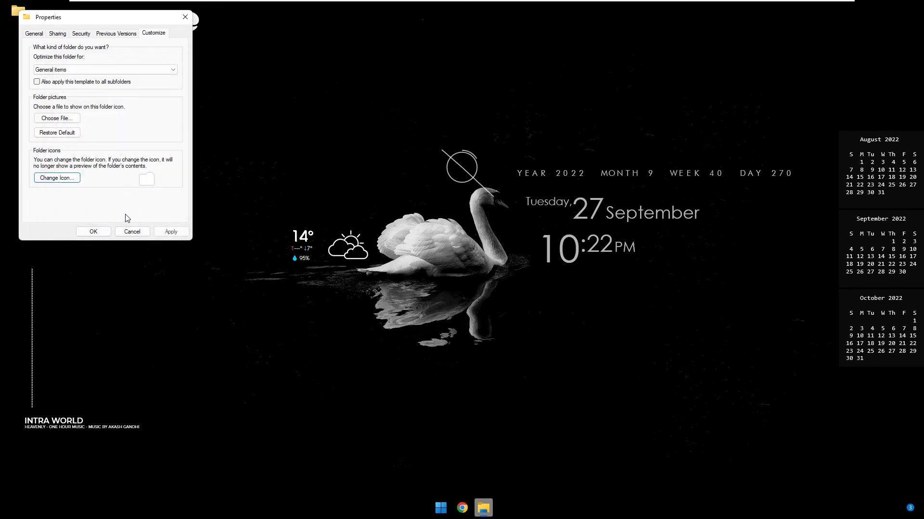
click(171, 231)
click(94, 232)
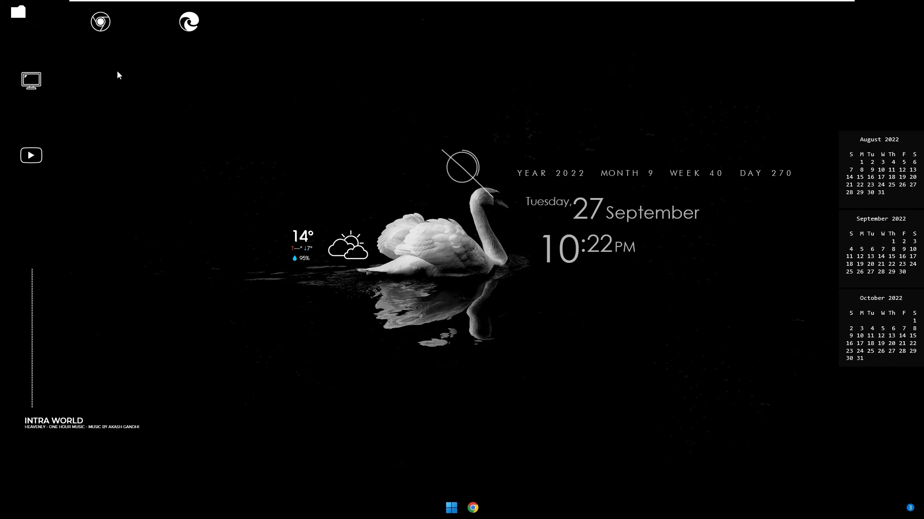
click(19, 14)
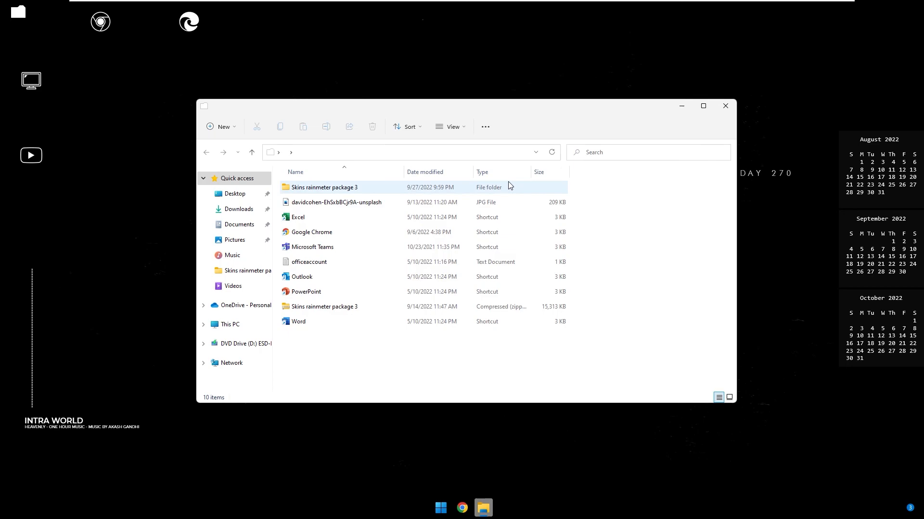
click(725, 107)
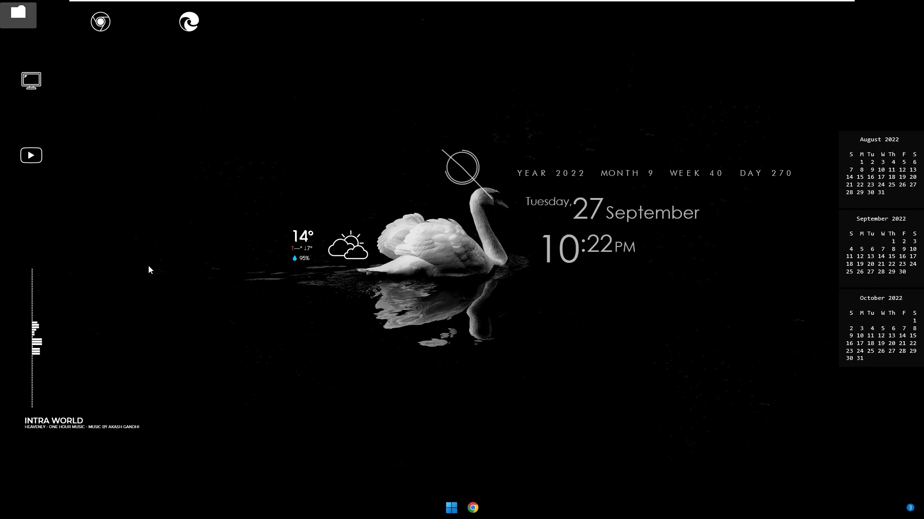